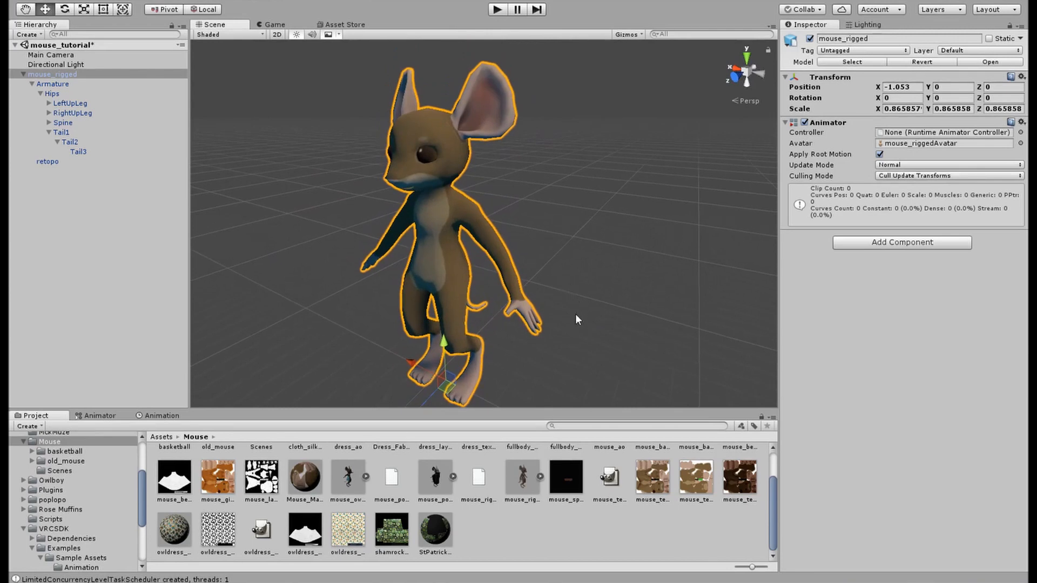
# Open the avatar configuration of the mouse_rigged model asset, saving the modified scene.
pyautogui.scroll(-2, 548, 371)
pyautogui.click(316, 301)
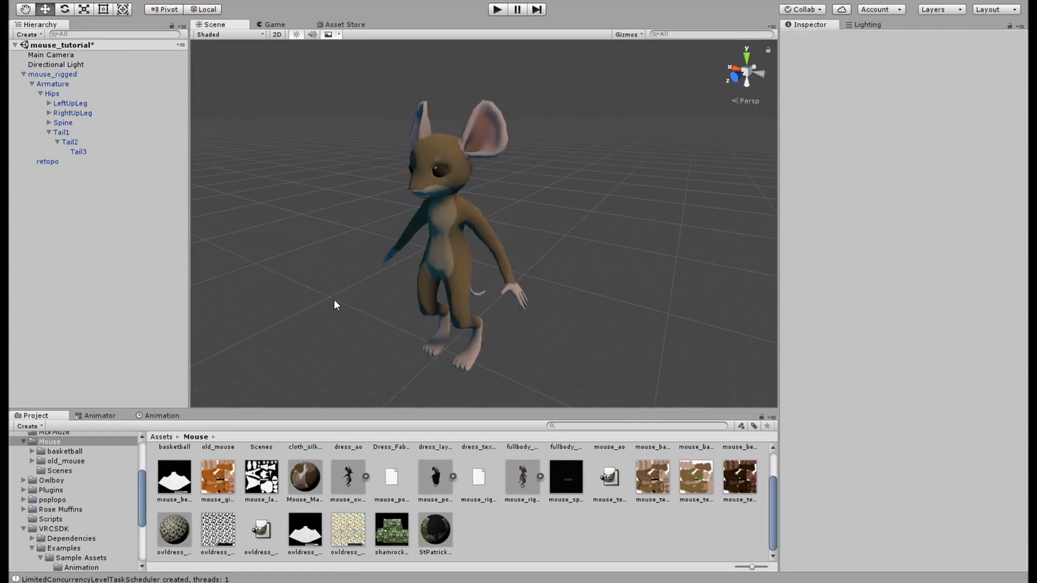
pyautogui.click(440, 259)
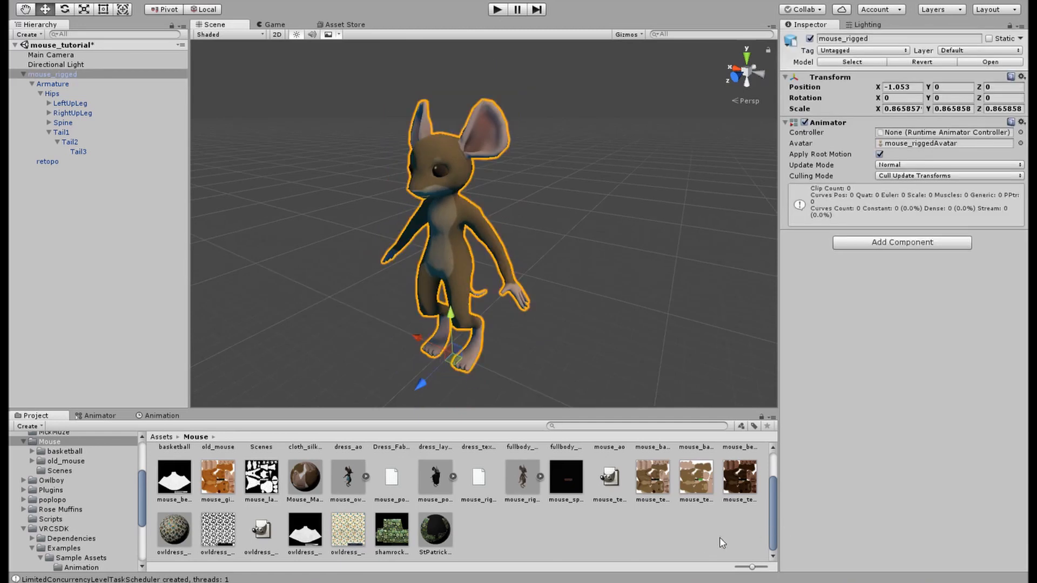
pyautogui.scroll(1, 695, 541)
pyautogui.click(522, 521)
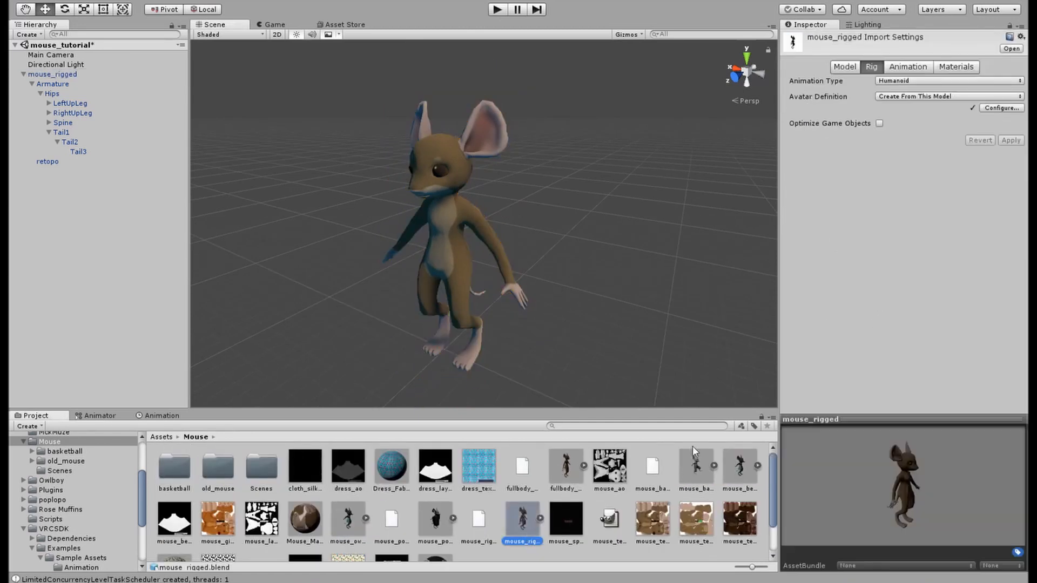
pyautogui.click(1000, 108)
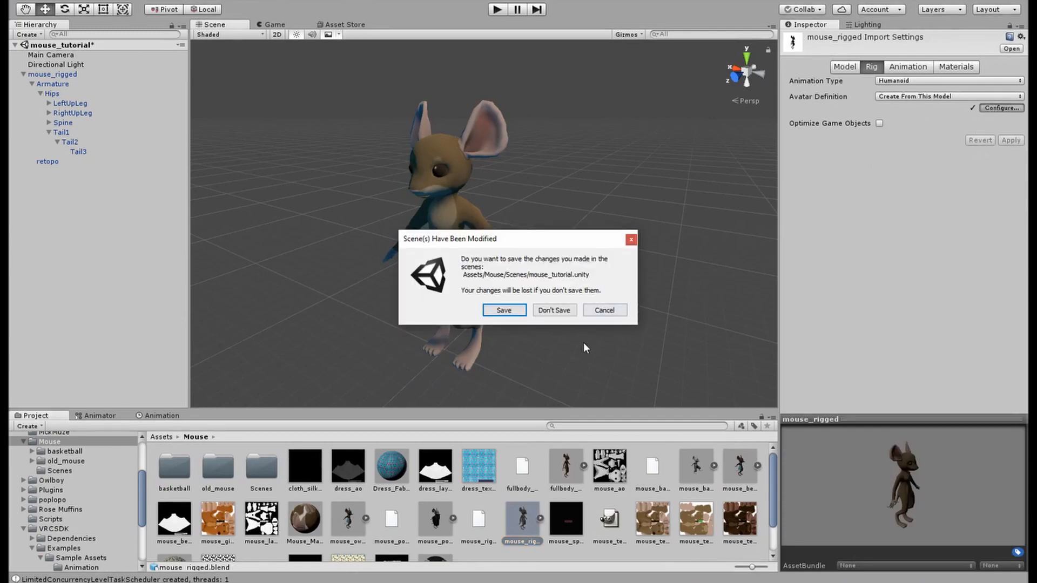
pyautogui.click(516, 312)
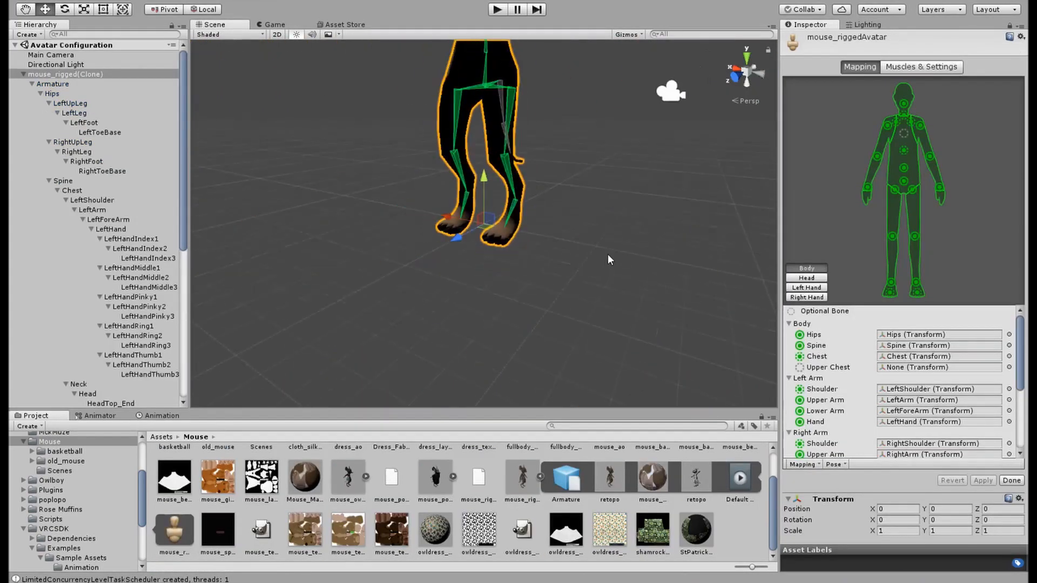
# Examine the mouse's bone rig from several angles in the avatar configuration and return to the scene.
pyautogui.moveTo(583, 186); pyautogui.dragTo(590, 279, button='middle')
pyautogui.scroll(5, 591, 279)
pyautogui.keyDown('alt'); pyautogui.moveTo(603, 304); pyautogui.dragTo(504, 282); pyautogui.keyUp('alt')
pyautogui.click(506, 287)
pyautogui.keyDown('alt'); pyautogui.moveTo(559, 326); pyautogui.dragTo(500, 319); pyautogui.keyUp('alt')
pyautogui.keyDown('alt'); pyautogui.moveTo(405, 269); pyautogui.dragTo(574, 270); pyautogui.keyUp('alt')
pyautogui.click(1012, 480)
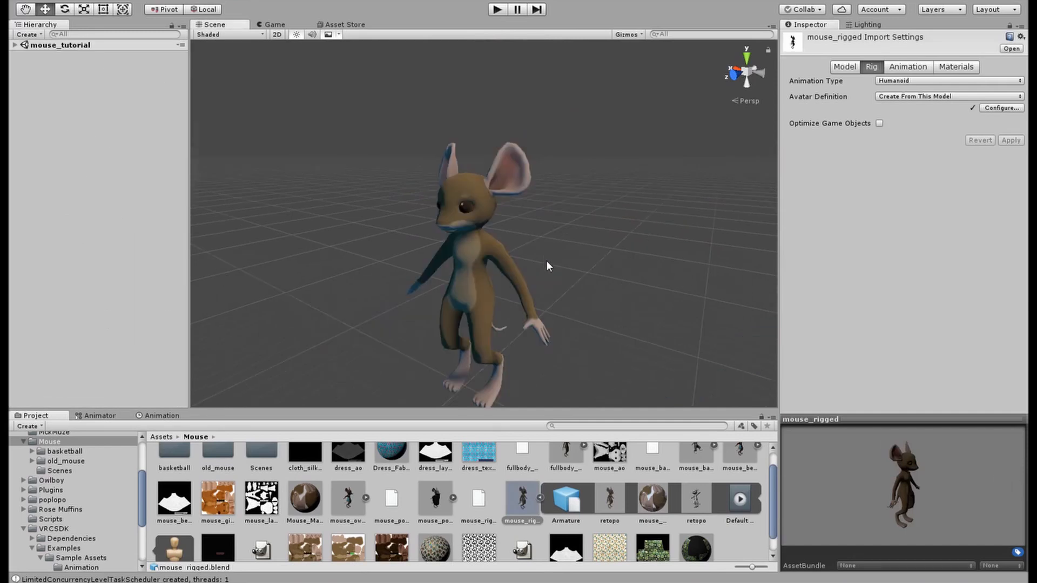
# Expand the mouse_tutorial scene's hierarchy through mouse_rigged, Armature, Hips and Tail1 down to the Tail3 bone.
pyautogui.keyDown('alt'); pyautogui.moveTo(546, 261); pyautogui.dragTo(554, 251); pyautogui.keyUp('alt')
pyautogui.click(15, 46)
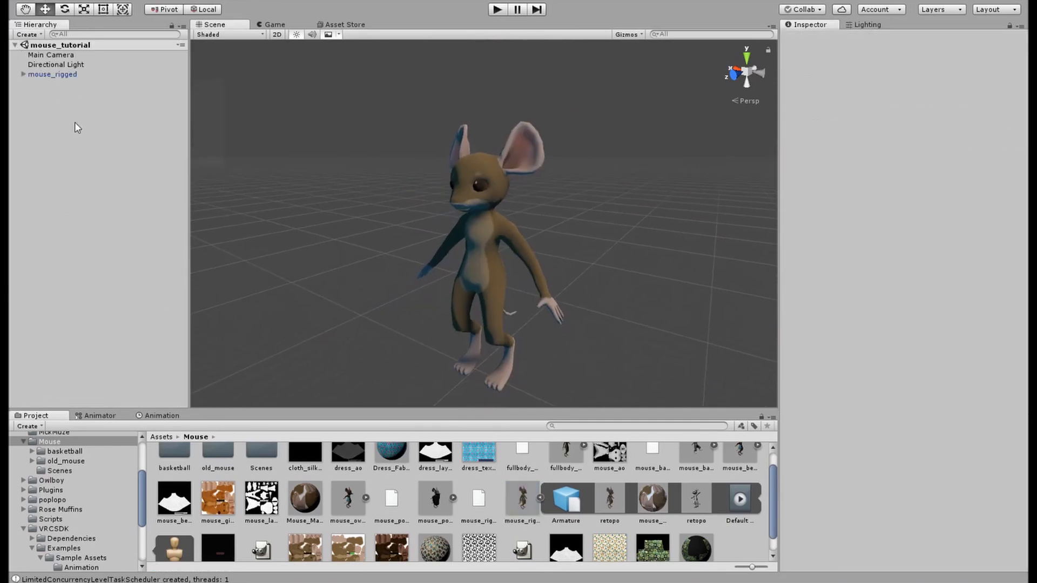
pyautogui.click(23, 75)
pyautogui.click(32, 84)
pyautogui.click(41, 94)
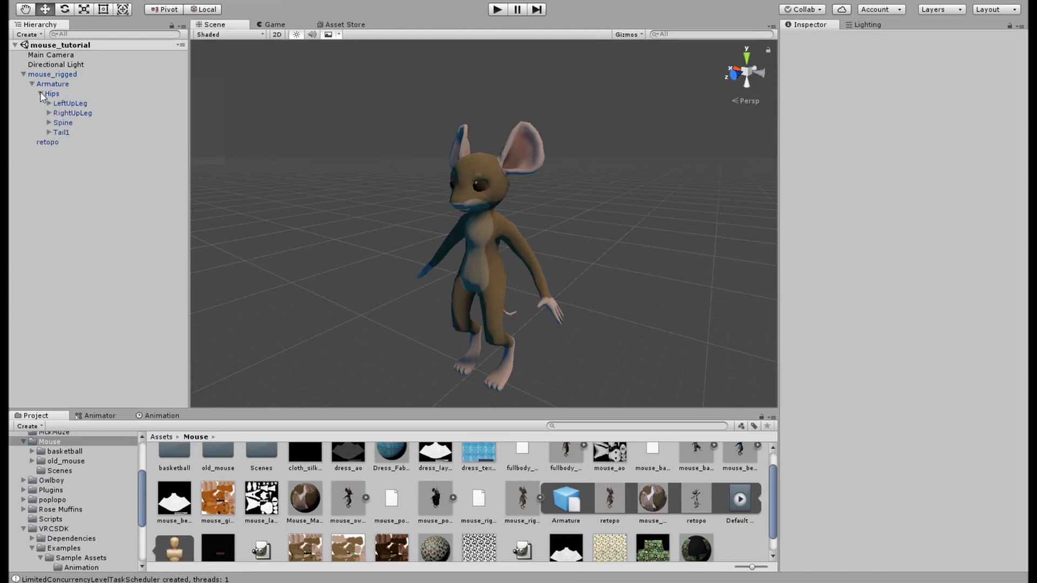
pyautogui.click(49, 132)
pyautogui.click(57, 142)
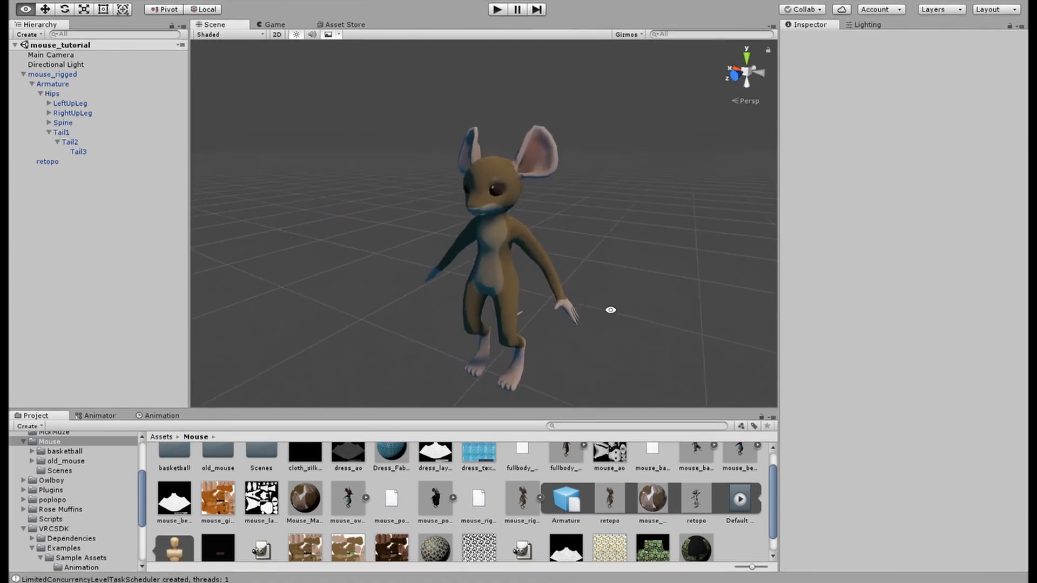
# Add a Dynamic Bone component to the Tail1 bone and assign Tail1 as its Root.
pyautogui.click(462, 204)
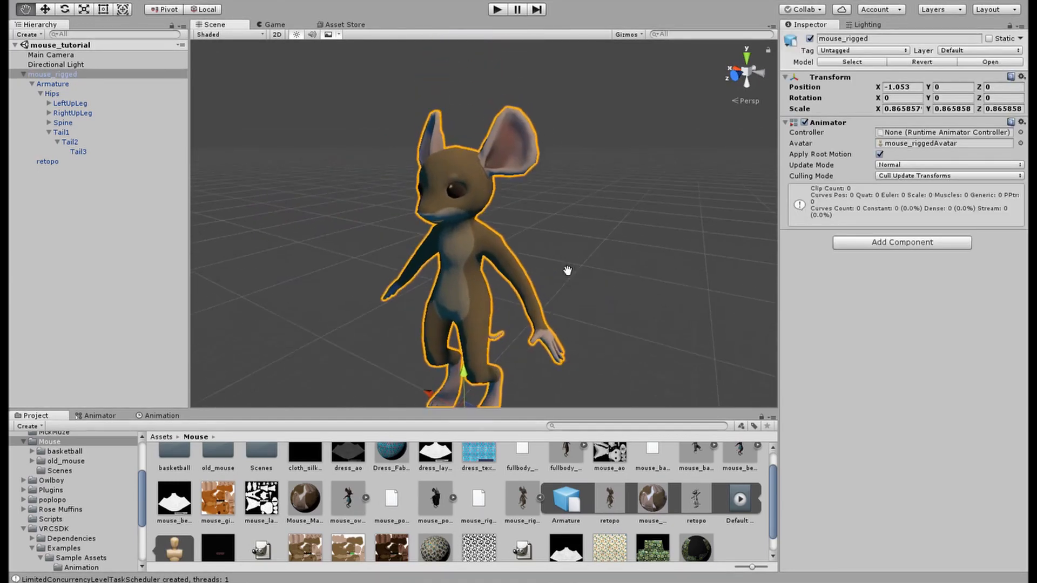
pyautogui.click(77, 133)
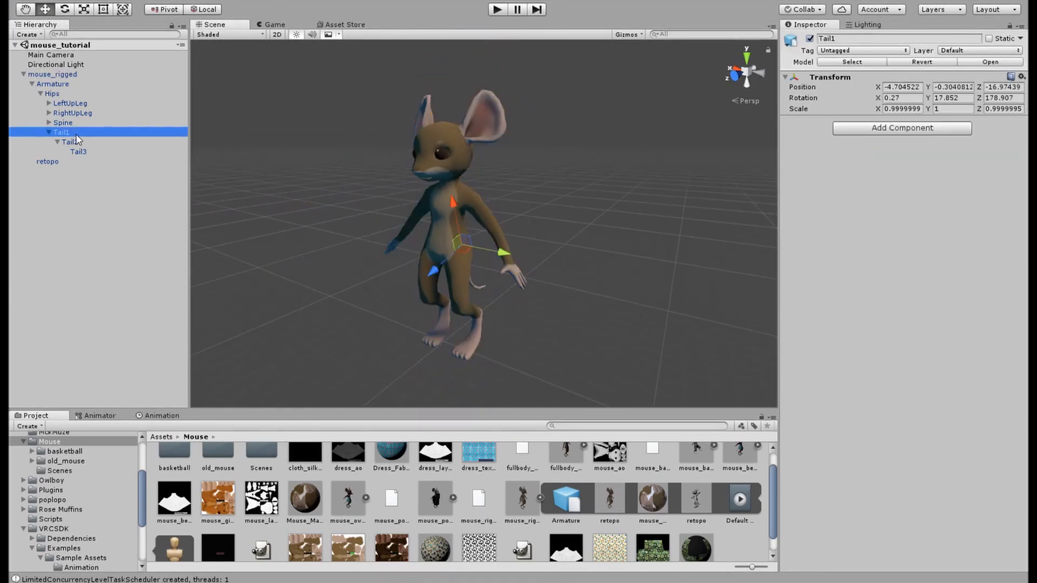
pyautogui.keyDown('alt'); pyautogui.moveTo(513, 249); pyautogui.dragTo(372, 237); pyautogui.keyUp('alt')
pyautogui.moveTo(472, 223); pyautogui.dragTo(552, 237, button='middle')
pyautogui.click(900, 125)
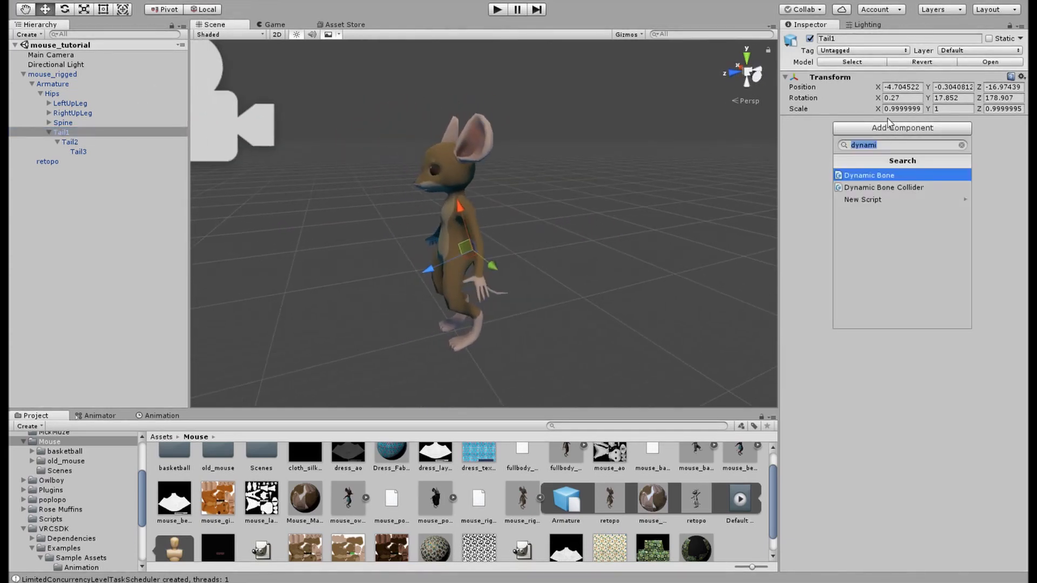
pyautogui.click(892, 174)
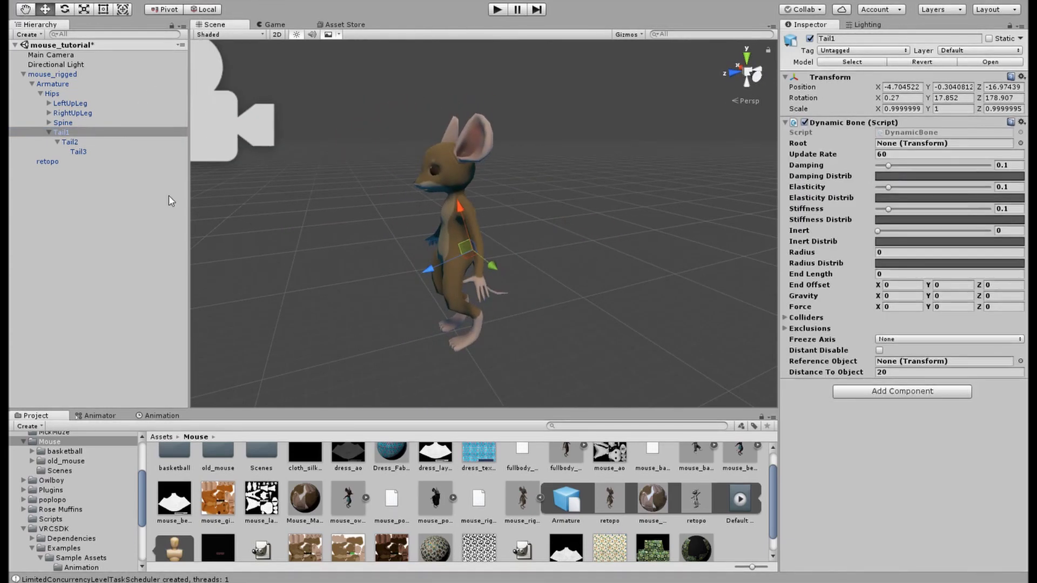
pyautogui.moveTo(64, 134); pyautogui.dragTo(885, 145)
pyautogui.scroll(3, 558, 305)
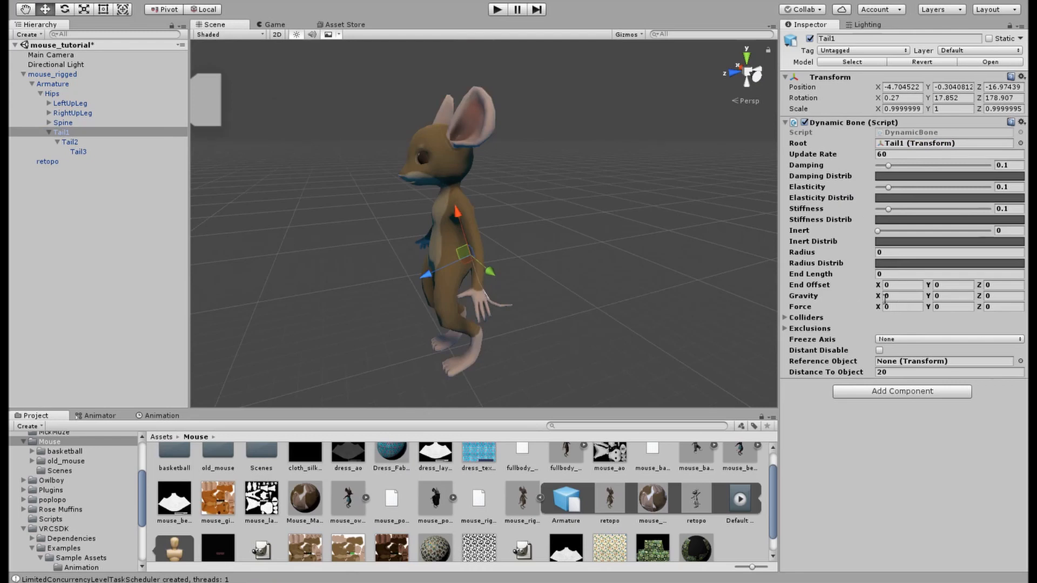
# Try moving mouse_rigged across the ground in edit mode and undo the move.
pyautogui.click(145, 201)
pyautogui.click(54, 74)
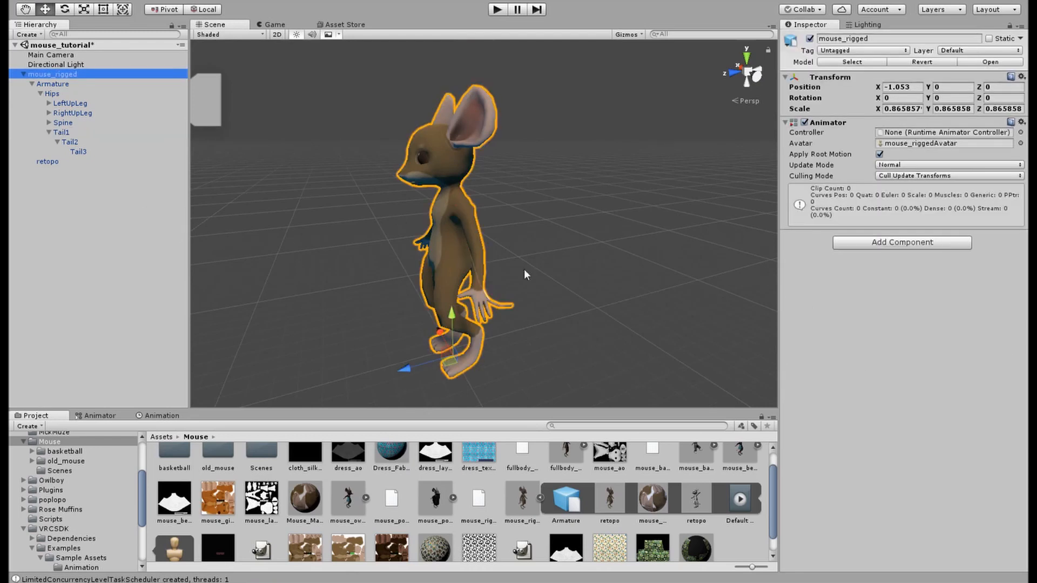
pyautogui.moveTo(449, 362); pyautogui.dragTo(527, 306)
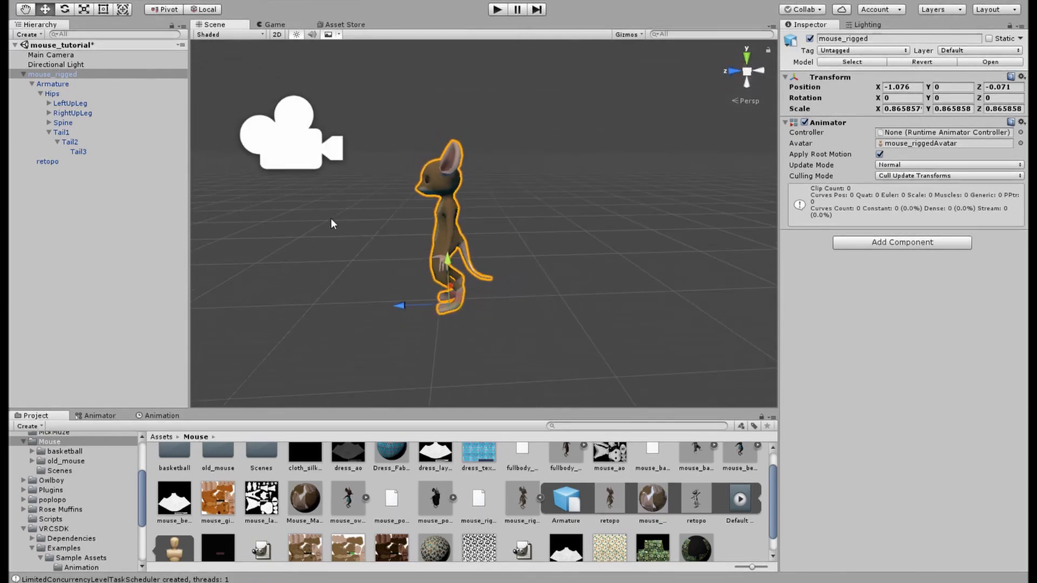
pyautogui.scroll(3, 357, 223)
pyautogui.keyDown('alt'); pyautogui.moveTo(387, 225); pyautogui.dragTo(538, 262); pyautogui.keyUp('alt')
pyautogui.hotkey('ctrl', 'z')
pyautogui.scroll(4, 539, 261)
pyautogui.moveTo(558, 224); pyautogui.dragTo(563, 300, button='middle')
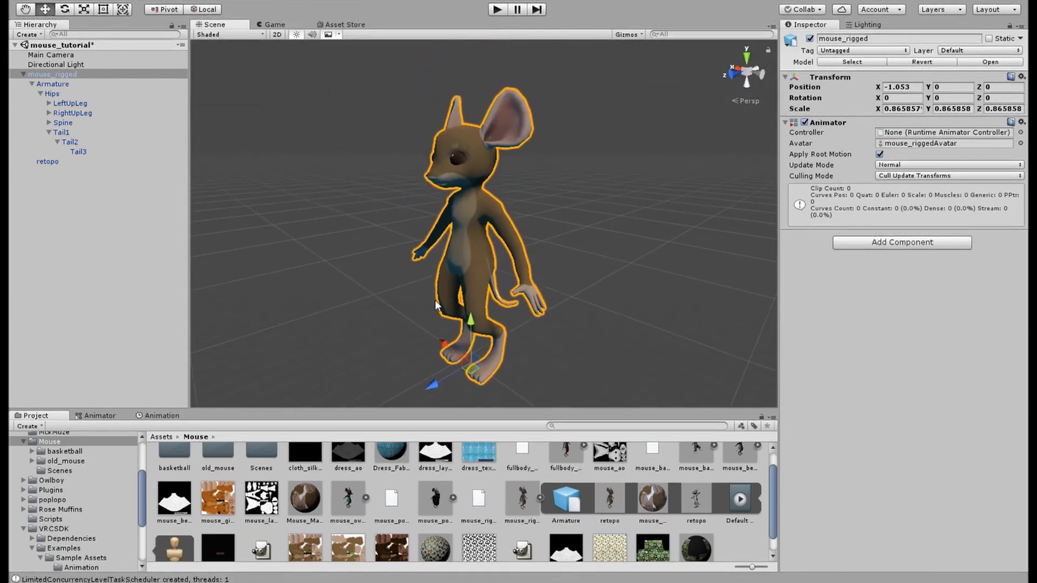
# Enter play mode and move mouse_rigged across the ground in the Scene view to test the tail's motion.
pyautogui.click(130, 224)
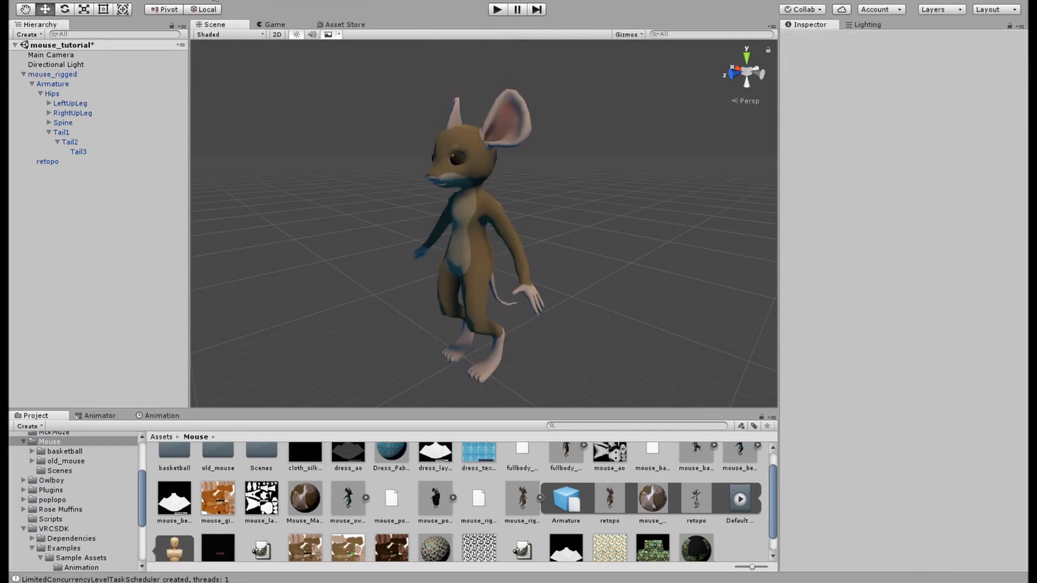
pyautogui.click(214, 1)
pyautogui.click(210, 25)
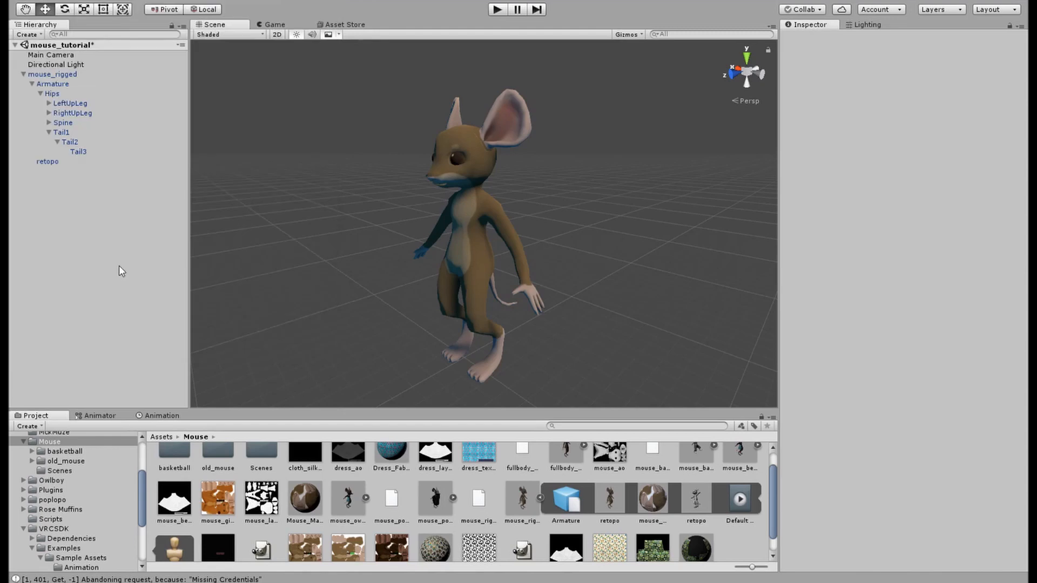
pyautogui.click(85, 77)
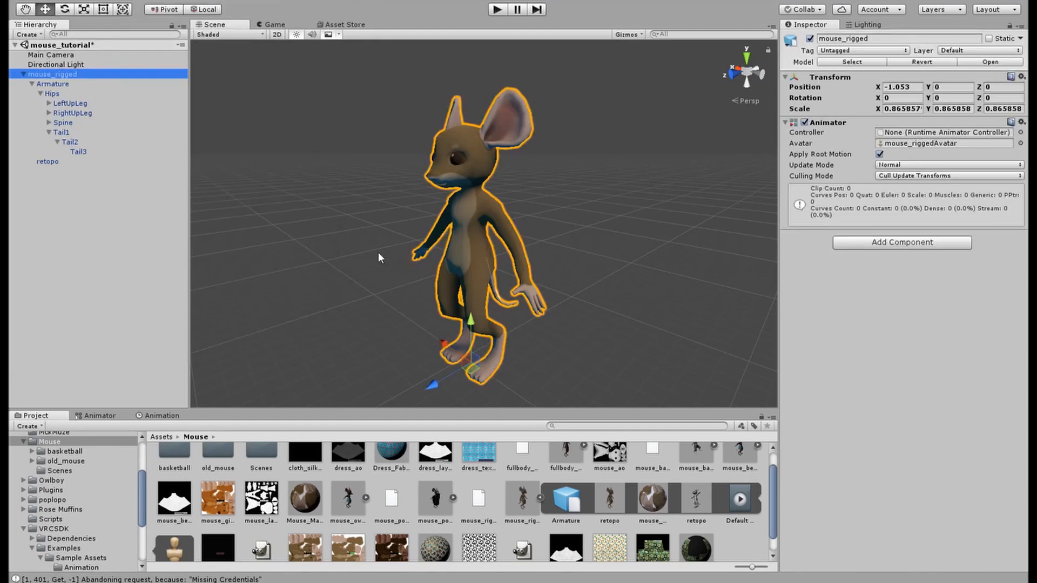
pyautogui.click(496, 9)
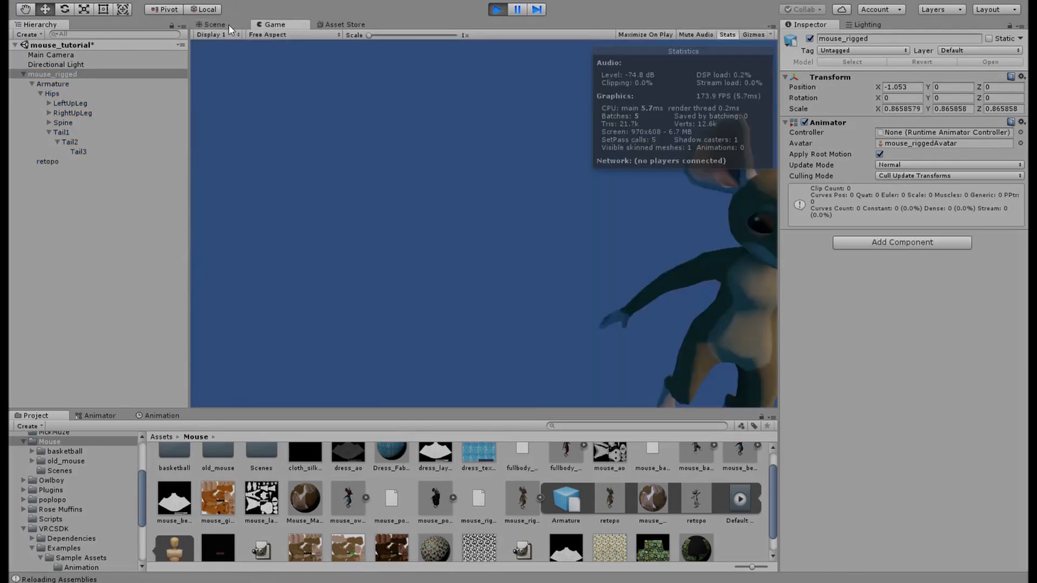
pyautogui.keyDown('alt'); pyautogui.moveTo(570, 222); pyautogui.dragTo(534, 268); pyautogui.keyUp('alt')
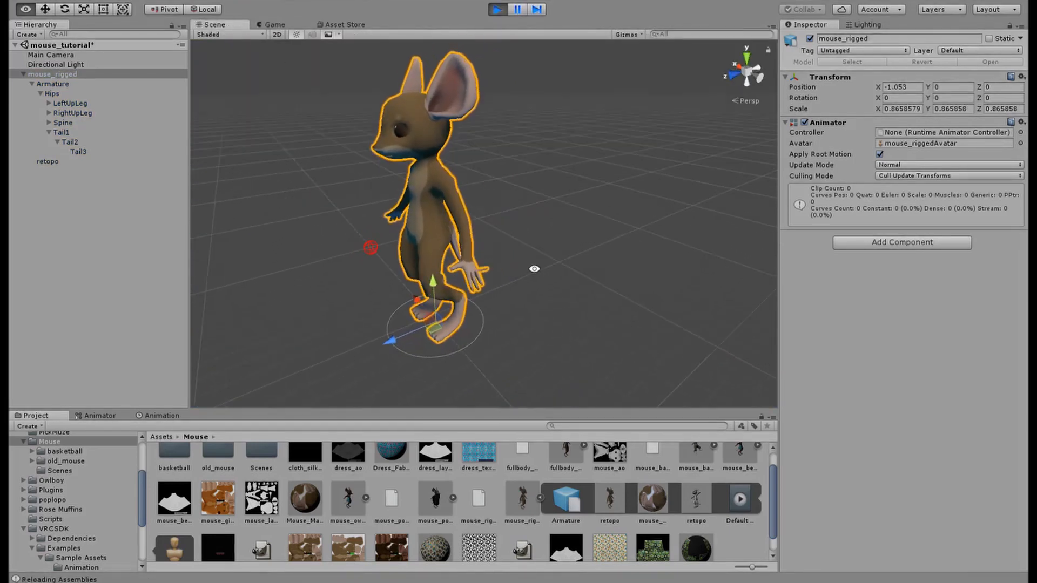
pyautogui.click(74, 75)
pyautogui.moveTo(435, 328)
pyautogui.mouseDown()
pyautogui.moveTo(424, 335)
pyautogui.moveTo(449, 333)
pyautogui.moveTo(443, 324)
pyautogui.moveTo(427, 332)
pyautogui.mouseUp()
pyautogui.keyDown('alt'); pyautogui.moveTo(521, 319); pyautogui.dragTo(439, 323); pyautogui.keyUp('alt')
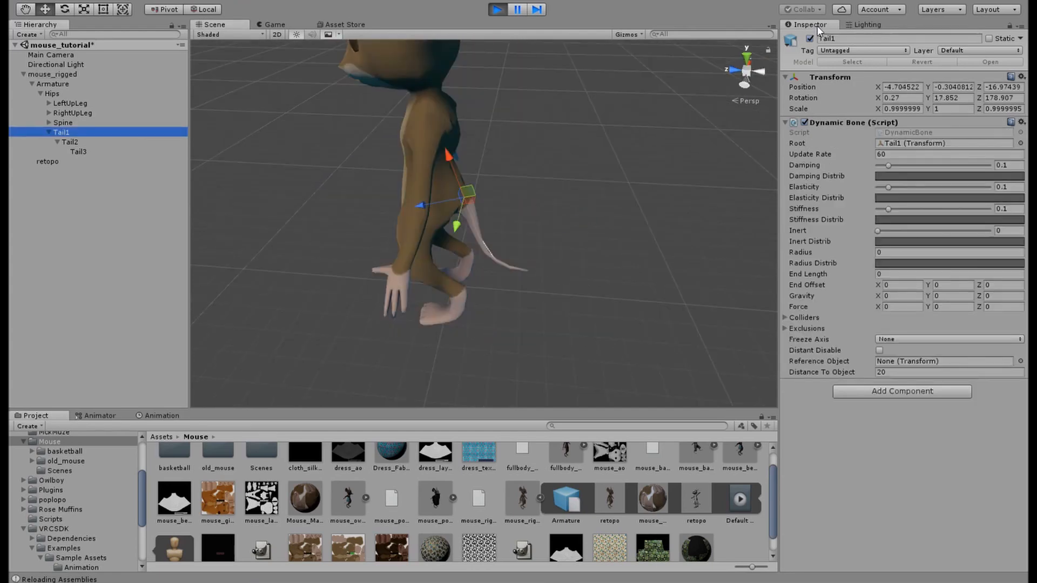
# Set Tail1's Dynamic Bone stiffness to 0.801, elasticity to 0.562, damping to 0.573 and inert to 0.44, and test by moving mouse_rigged.
pyautogui.moveTo(888, 209); pyautogui.dragTo(966, 209)
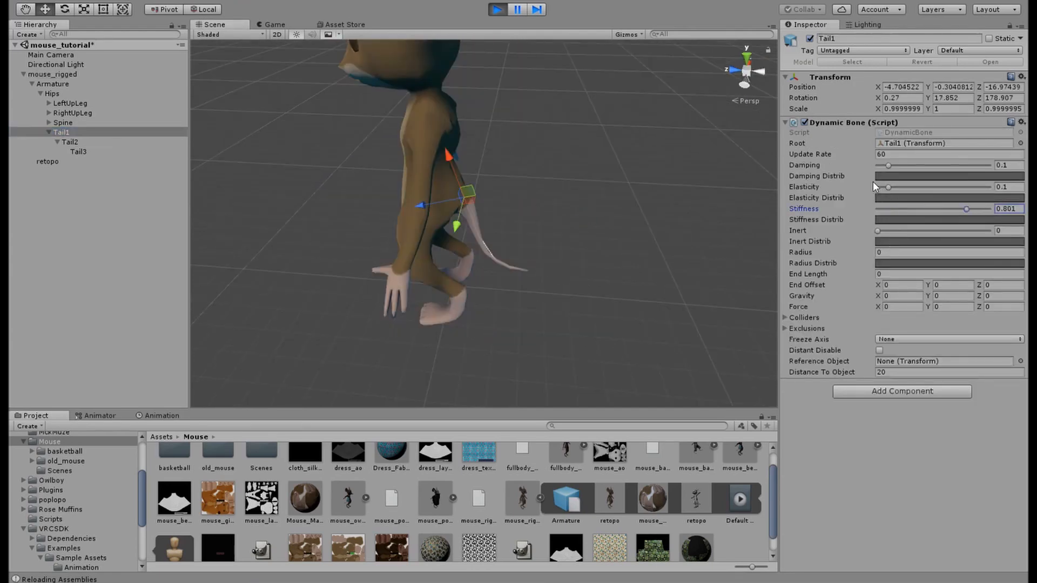
pyautogui.moveTo(888, 188); pyautogui.dragTo(940, 166)
pyautogui.moveTo(879, 232); pyautogui.dragTo(925, 231)
pyautogui.click(74, 74)
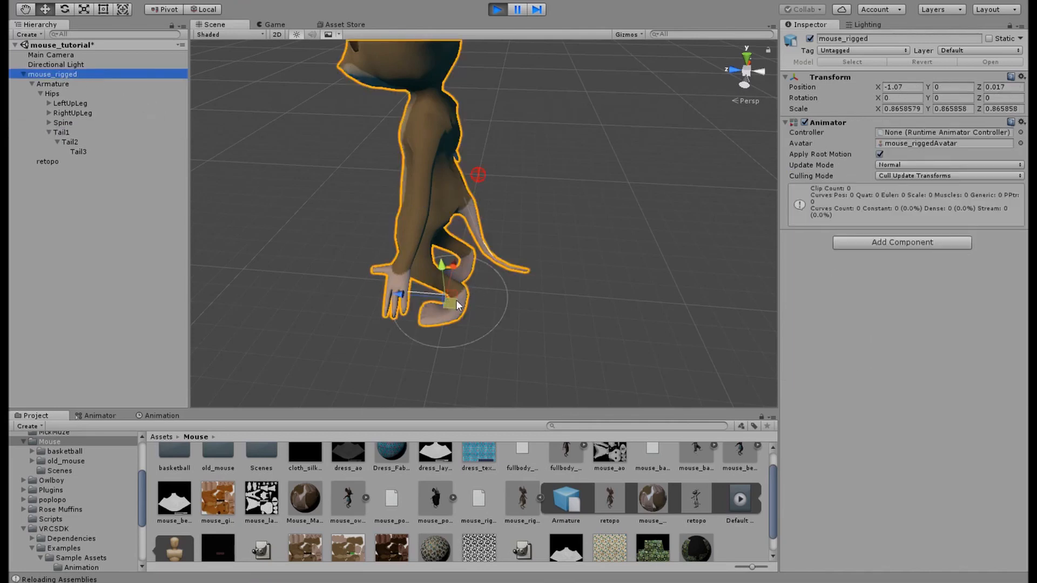
pyautogui.moveTo(458, 305)
pyautogui.mouseDown()
pyautogui.moveTo(468, 312)
pyautogui.moveTo(443, 300)
pyautogui.mouseUp()
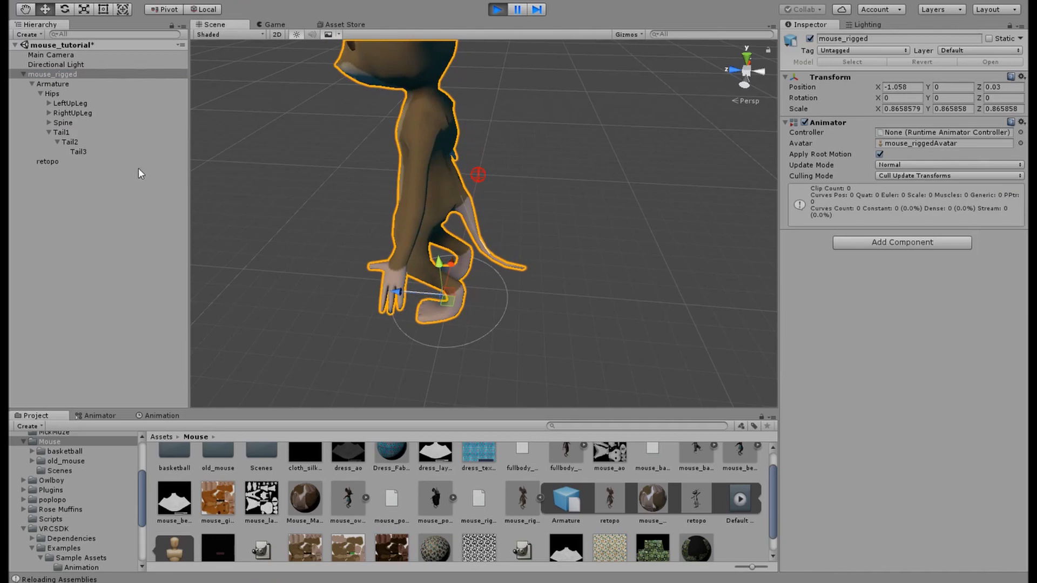
# Compare Tail1's Dynamic Bone values during play mode and after exiting it.
pyautogui.click(498, 9)
pyautogui.click(95, 120)
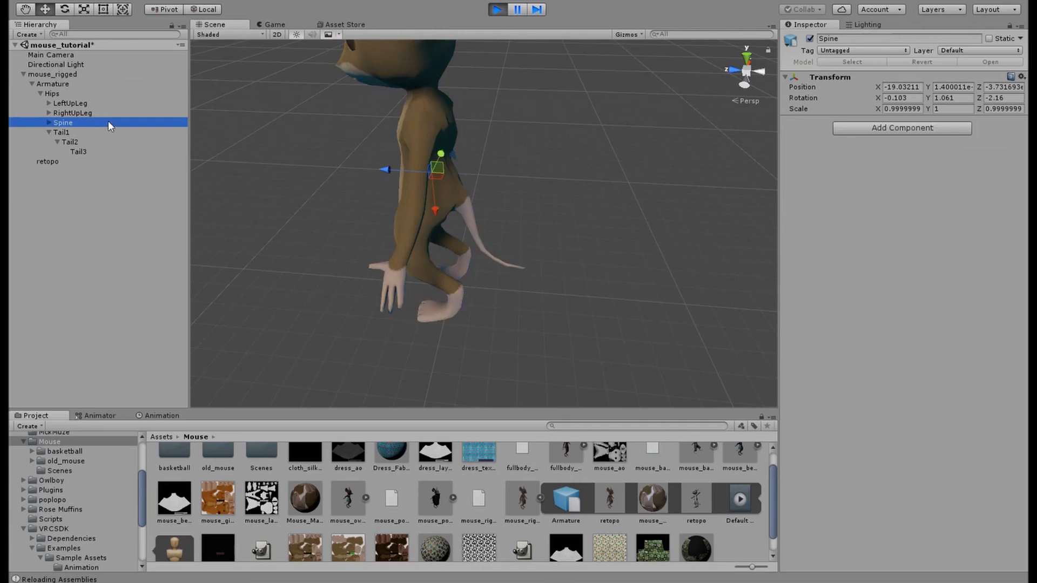
pyautogui.click(65, 132)
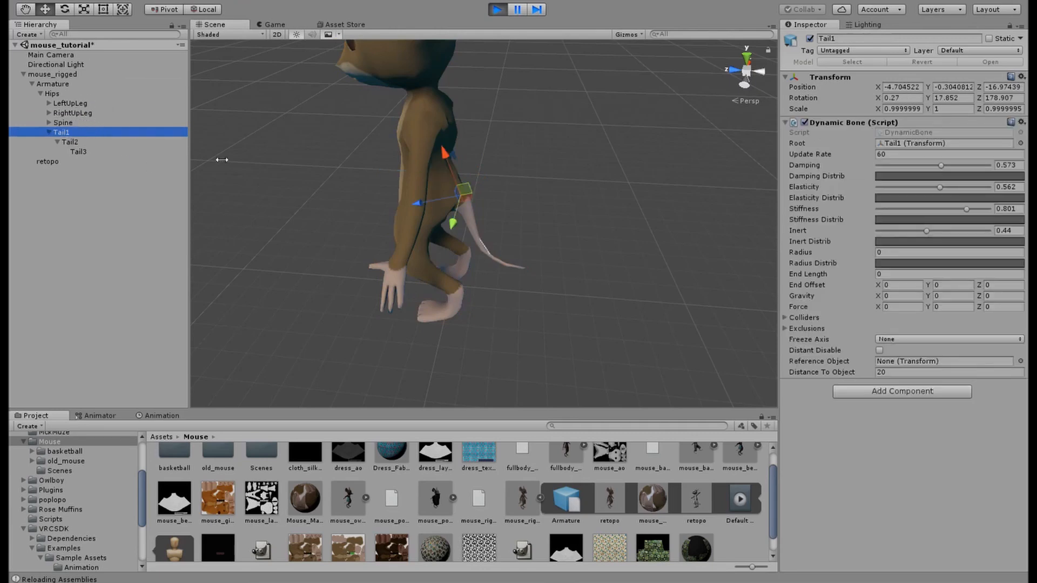
pyautogui.click(494, 12)
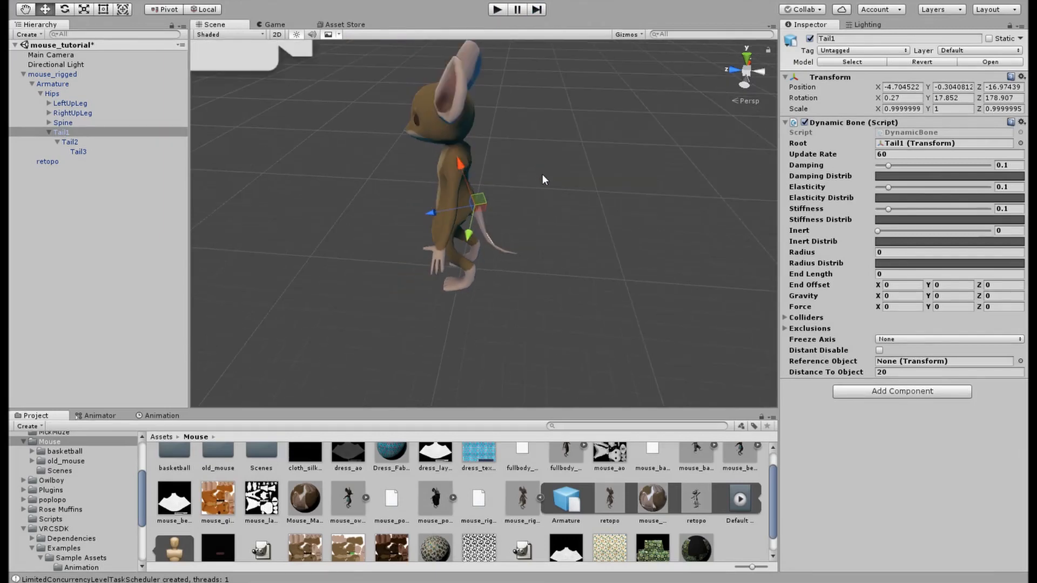
pyautogui.scroll(2, 542, 179)
pyautogui.click(124, 214)
pyautogui.click(94, 131)
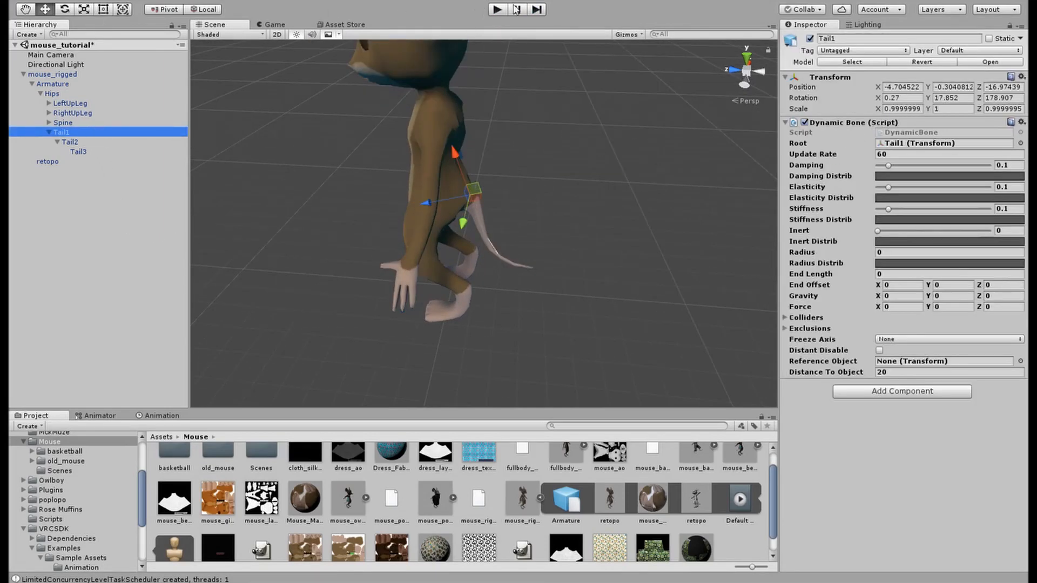
# Enter play mode, return to the Scene view and lock the Inspector on Tail1.
pyautogui.click(119, 74)
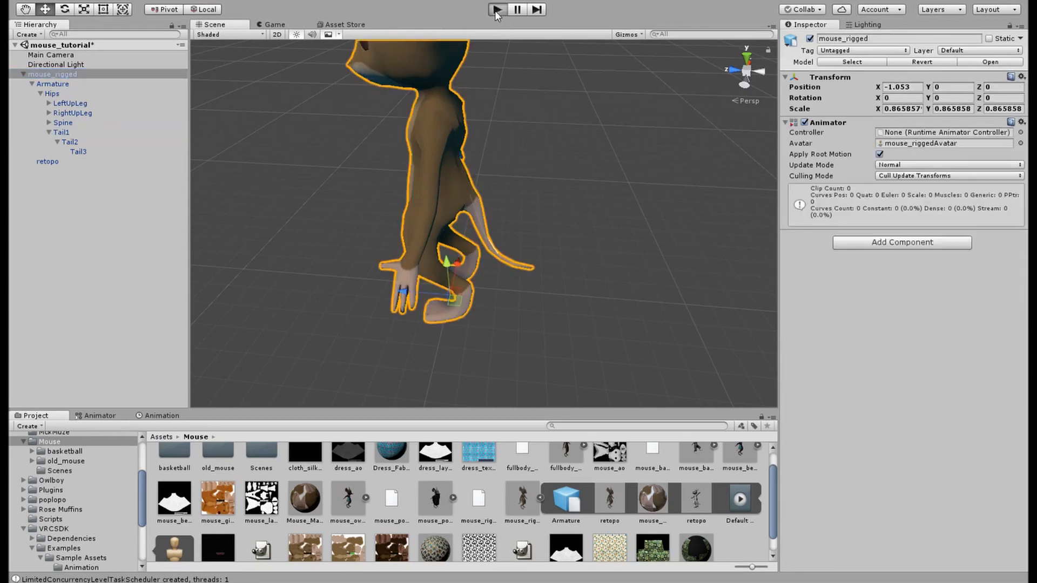
pyautogui.click(496, 10)
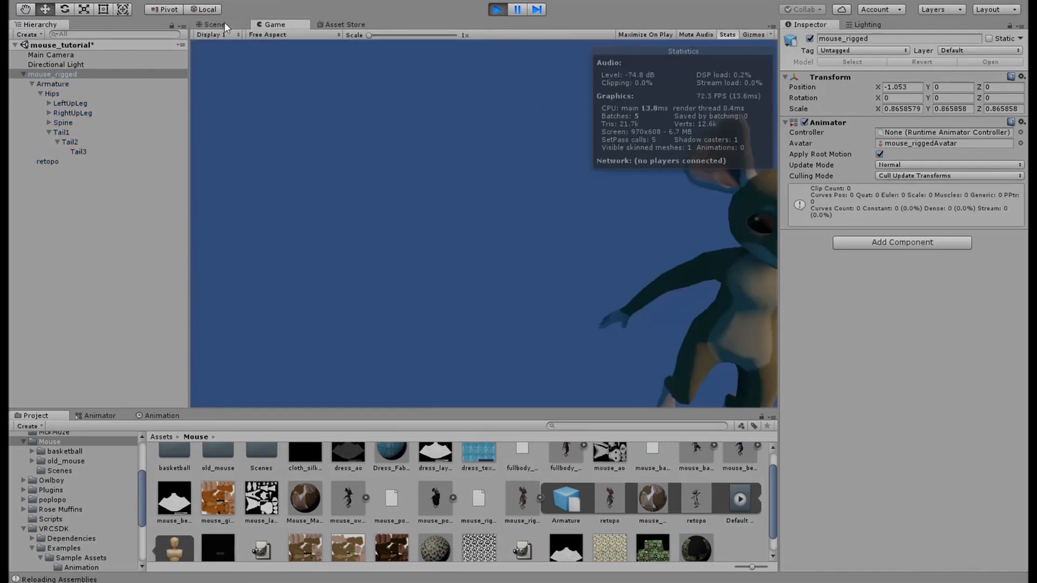
pyautogui.click(225, 23)
pyautogui.moveTo(484, 233); pyautogui.dragTo(534, 226, button='middle')
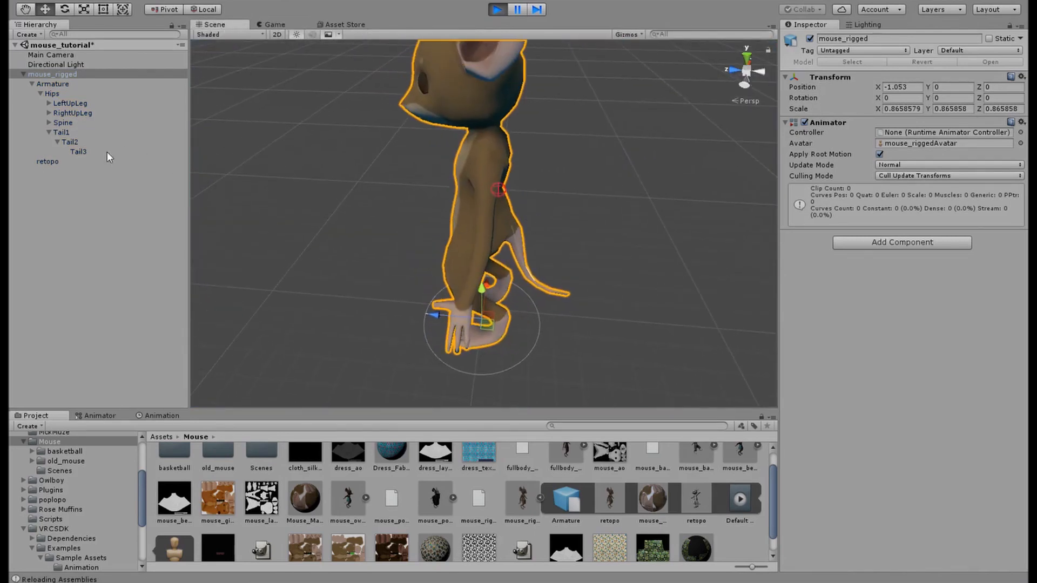
pyautogui.click(62, 132)
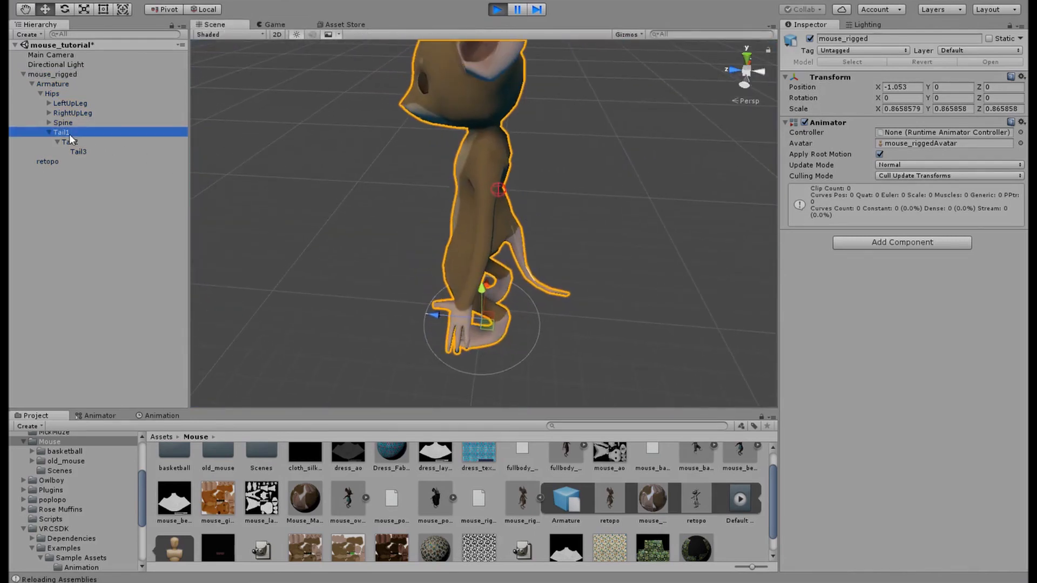
pyautogui.rightClick(814, 25)
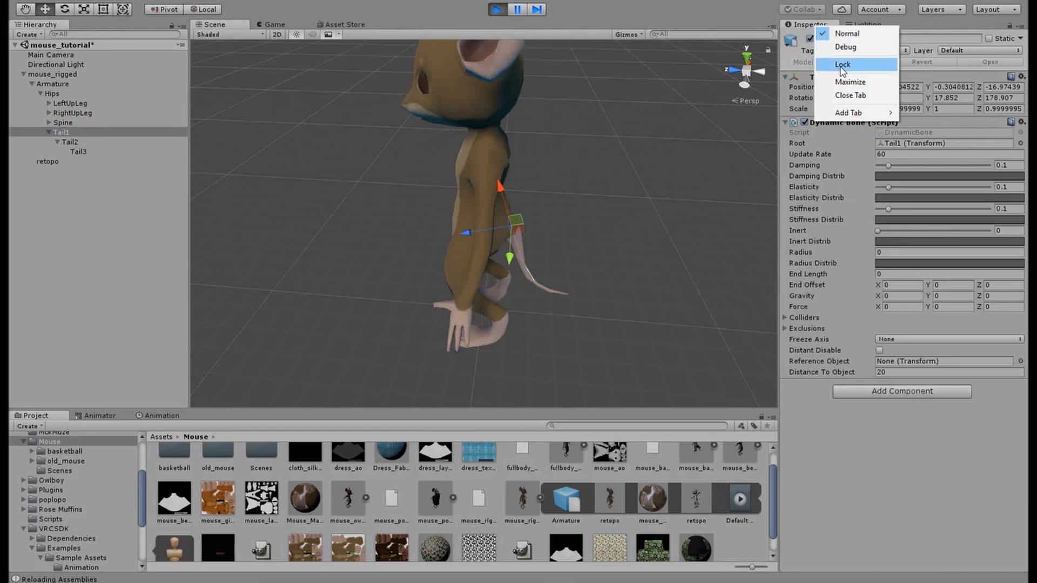
pyautogui.click(841, 64)
# Set Tail1's Dynamic Bone damping to 0.427 and elasticity to 0.22, moving mouse_rigged in the Scene view to test the tail.
pyautogui.click(86, 74)
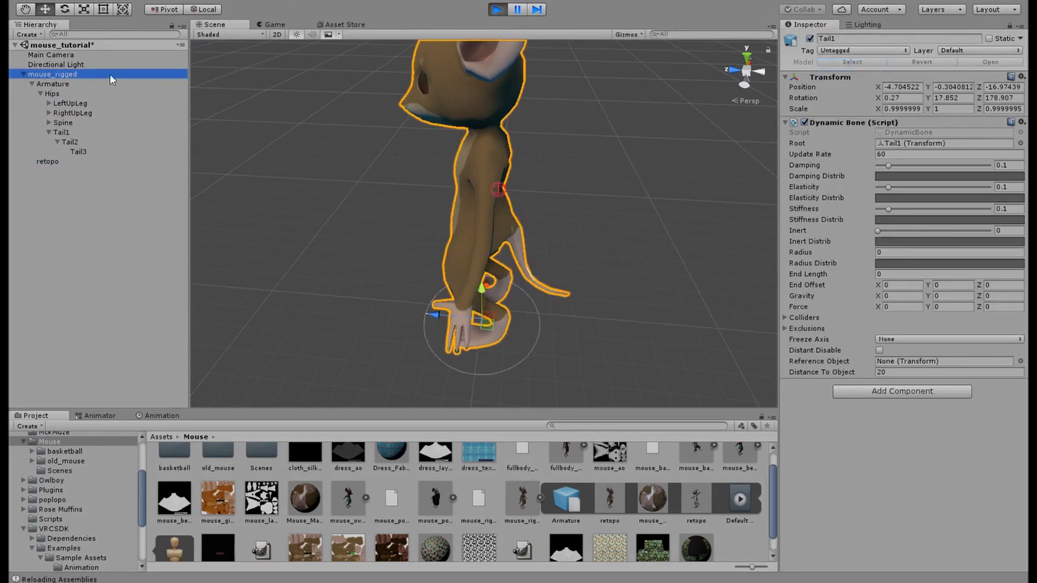
pyautogui.moveTo(485, 325)
pyautogui.mouseDown()
pyautogui.moveTo(508, 315)
pyautogui.moveTo(495, 321)
pyautogui.mouseUp()
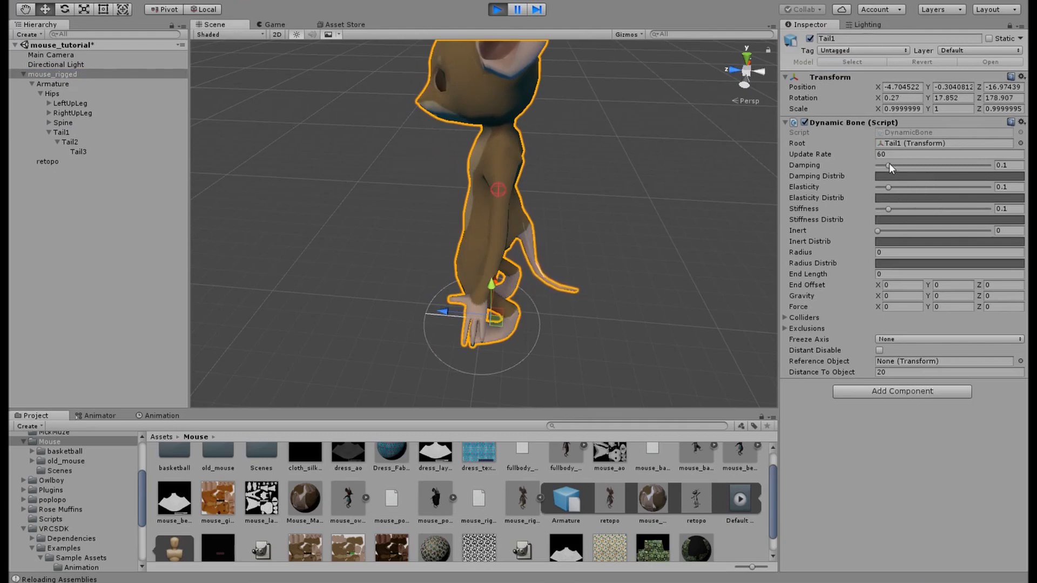
pyautogui.moveTo(888, 165); pyautogui.dragTo(933, 171)
pyautogui.moveTo(478, 323); pyautogui.dragTo(504, 314)
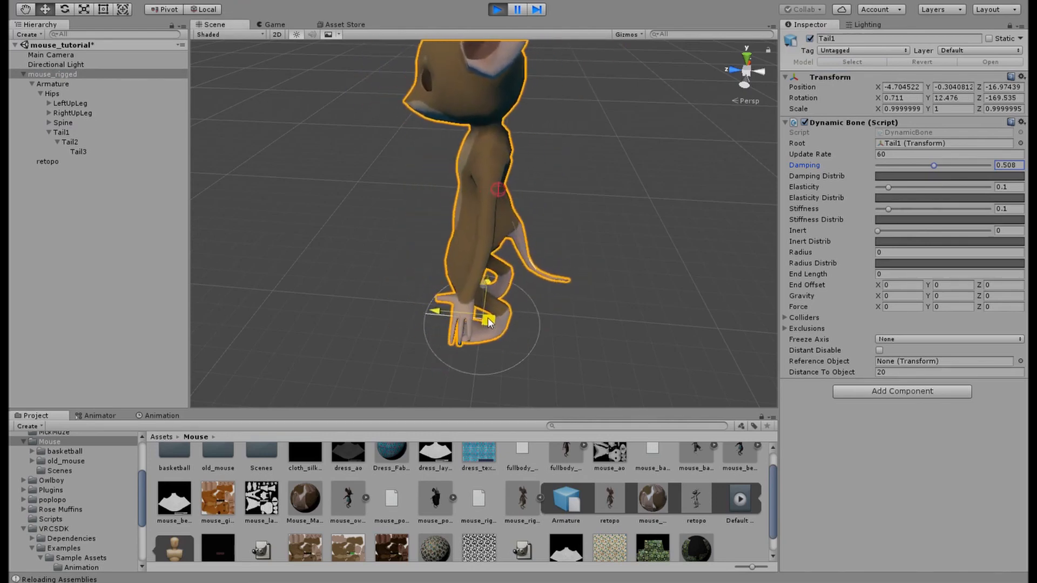
pyautogui.moveTo(933, 167); pyautogui.dragTo(890, 166)
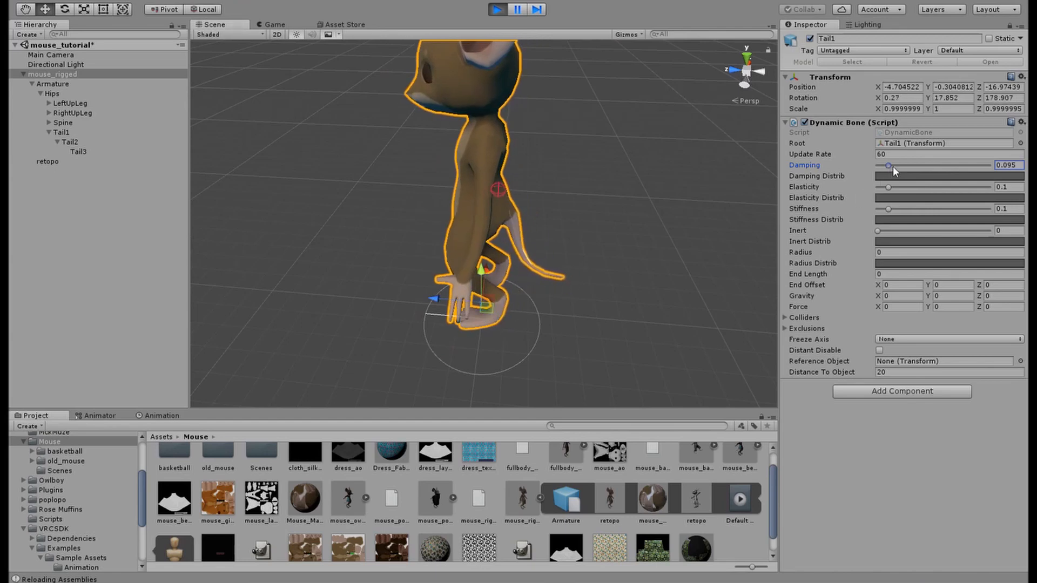
pyautogui.moveTo(888, 187); pyautogui.dragTo(919, 188)
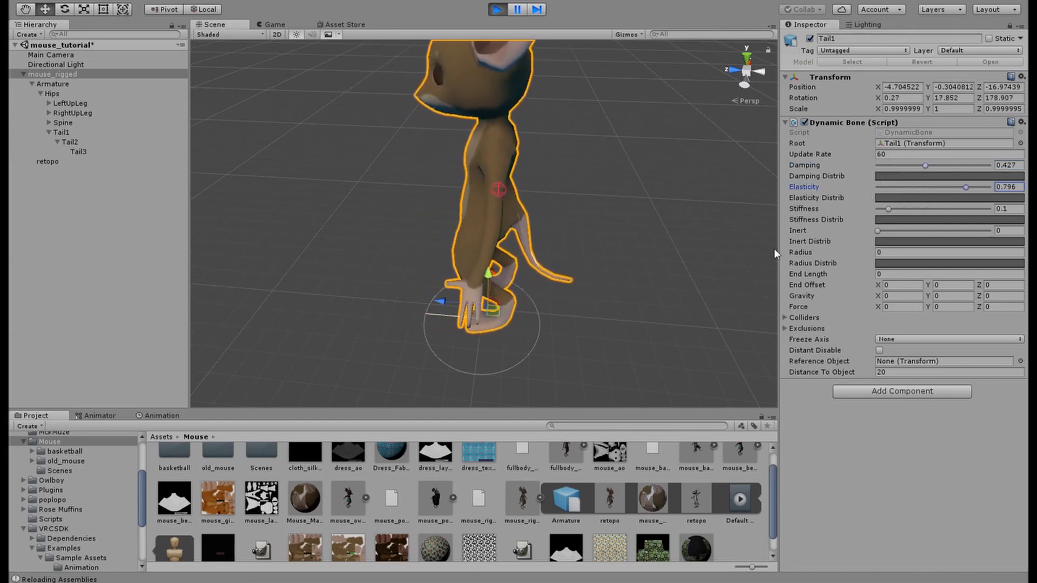
pyautogui.moveTo(964, 187); pyautogui.dragTo(902, 190)
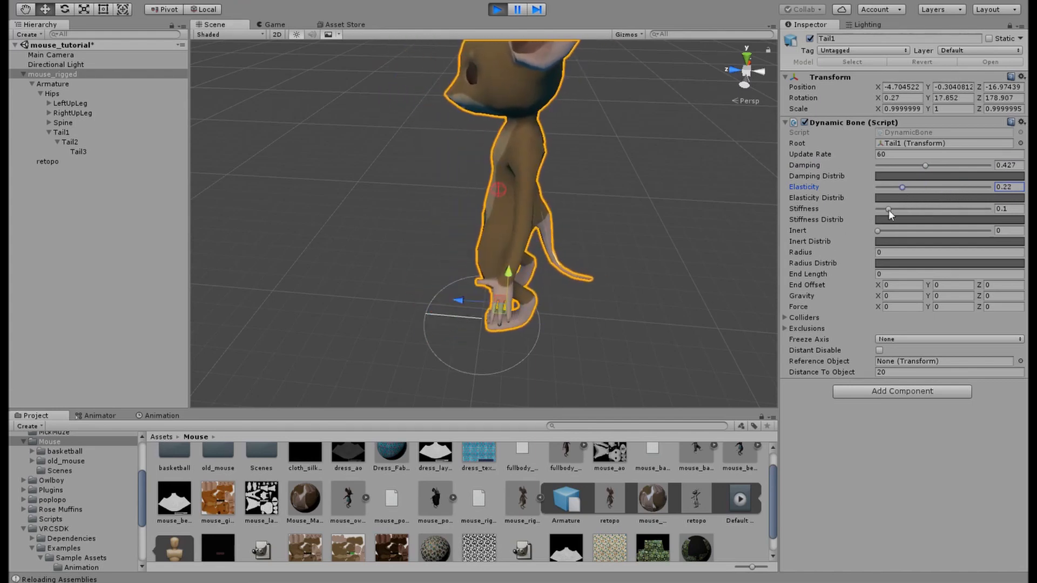
# Set Tail1's Dynamic Bone stiffness to 0.856 and inert to 0.169, testing the tail by moving mouse_rigged.
pyautogui.moveTo(887, 209); pyautogui.dragTo(970, 210)
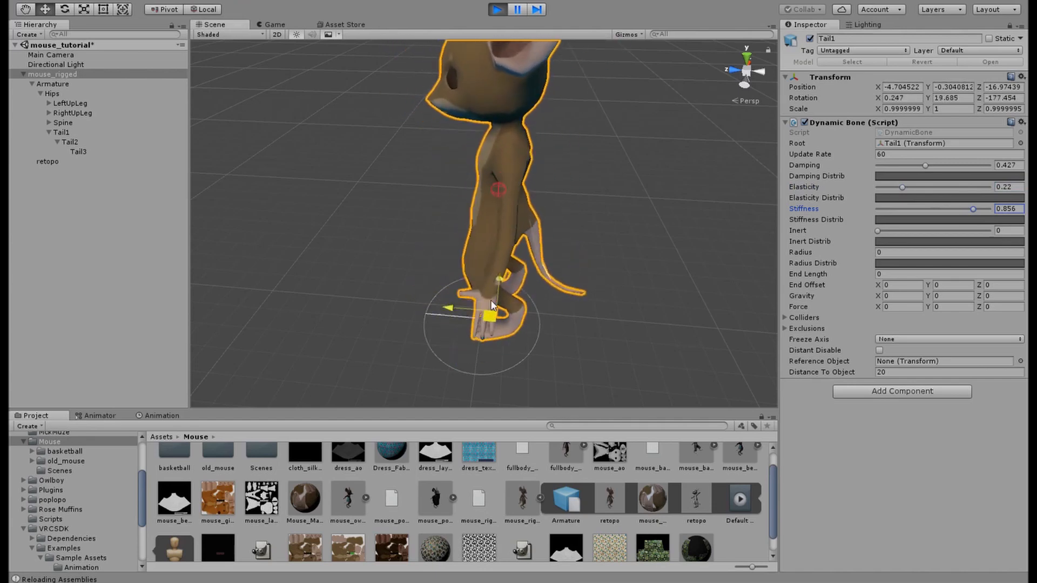
pyautogui.moveTo(878, 232); pyautogui.dragTo(945, 237)
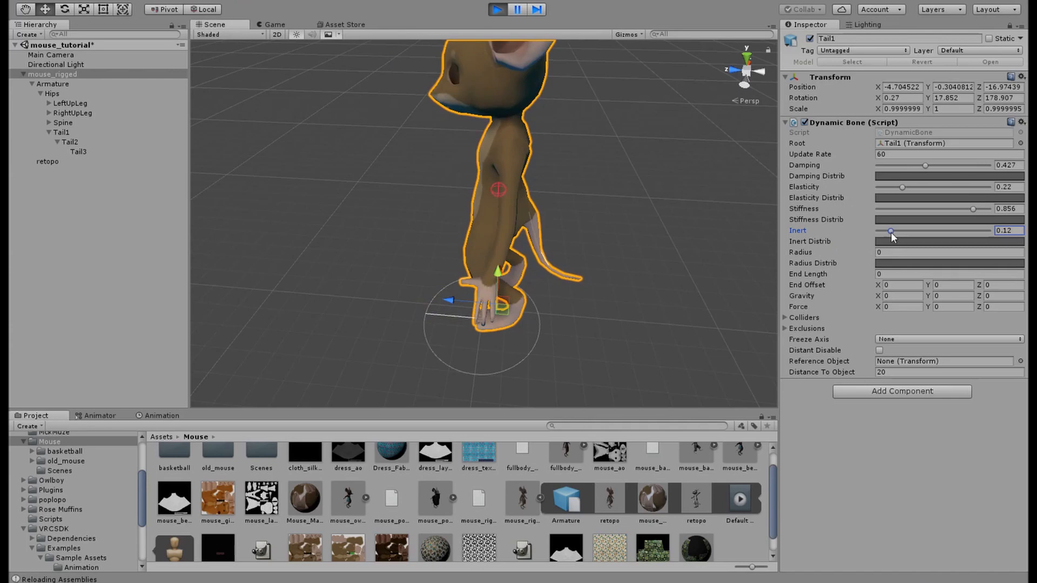
pyautogui.moveTo(890, 233); pyautogui.dragTo(895, 232)
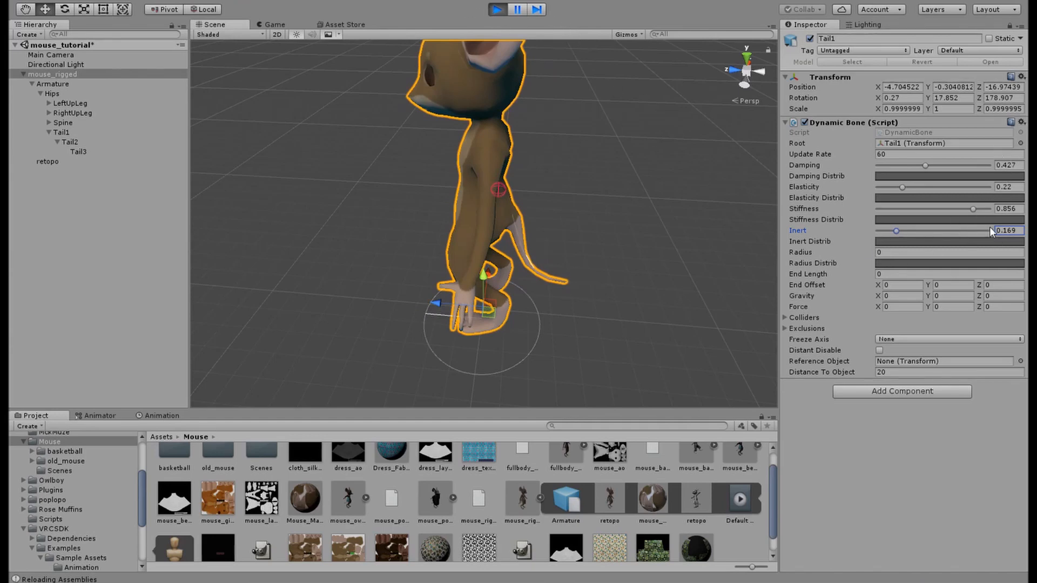
# Copy Tail1's Dynamic Bone component in play mode, exit play mode and paste its values onto the same component.
pyautogui.click(1021, 122)
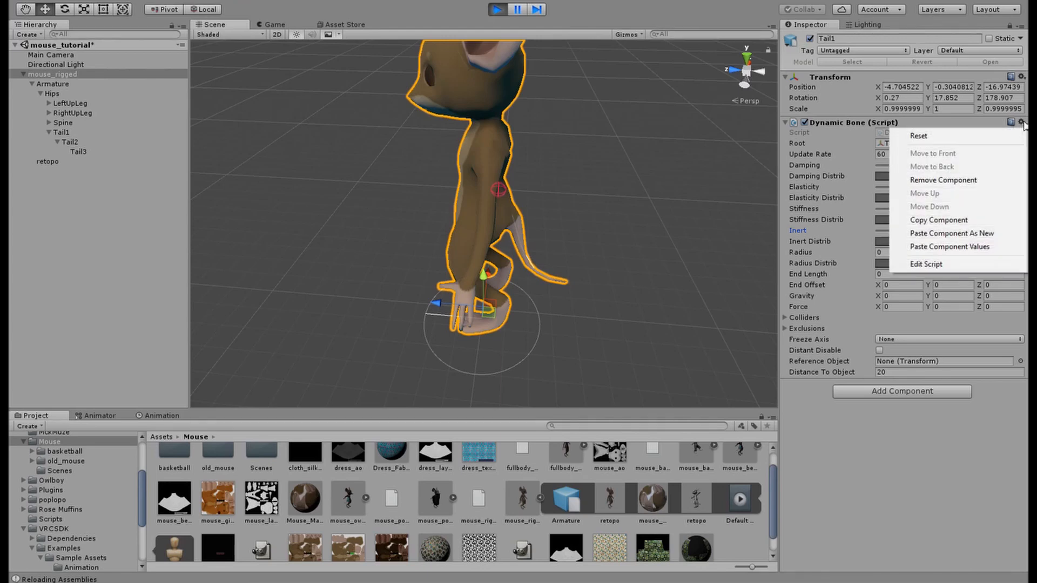
pyautogui.click(961, 221)
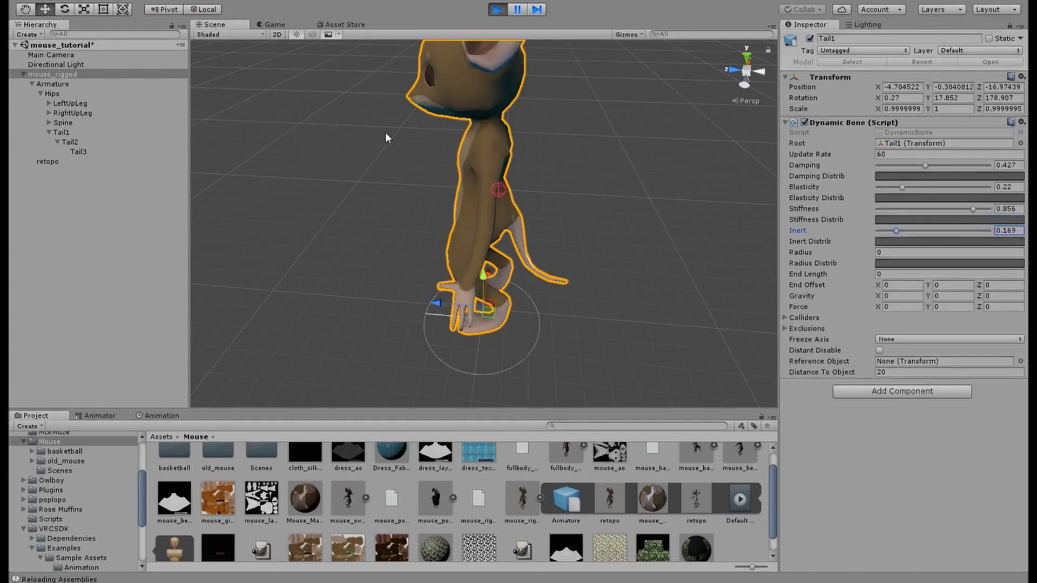
pyautogui.click(497, 10)
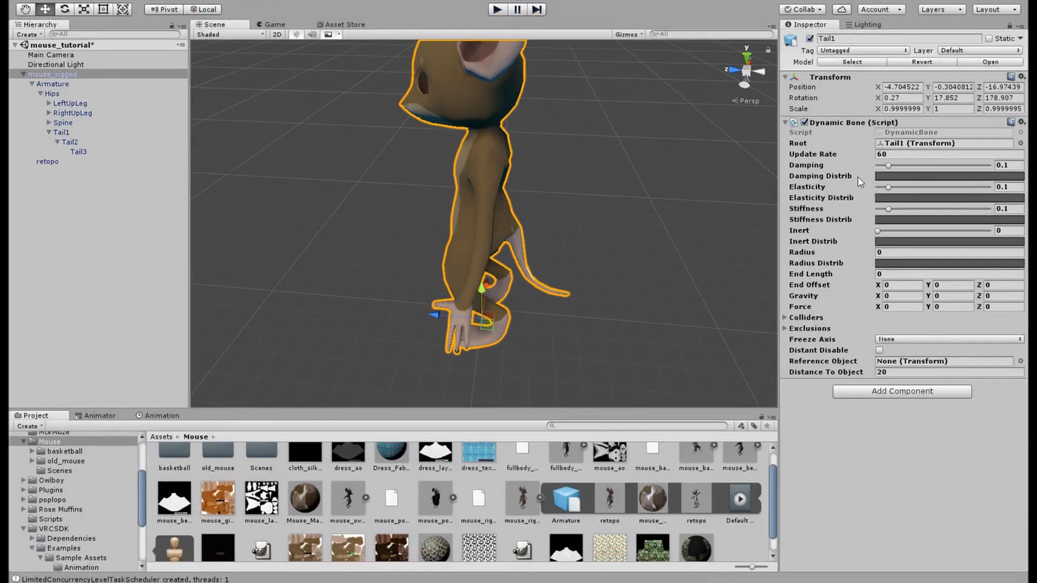
pyautogui.click(1022, 124)
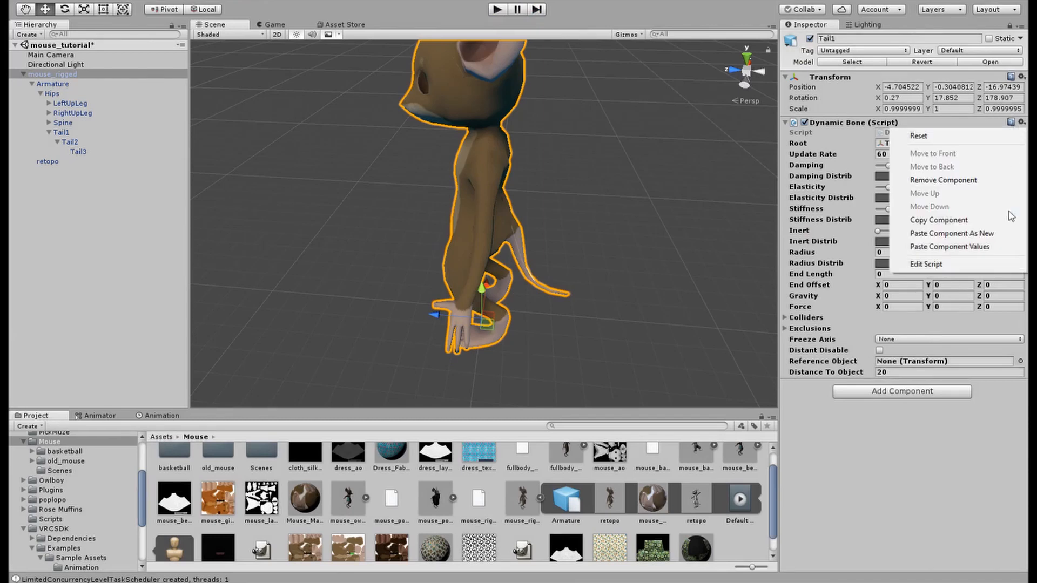
pyautogui.click(975, 252)
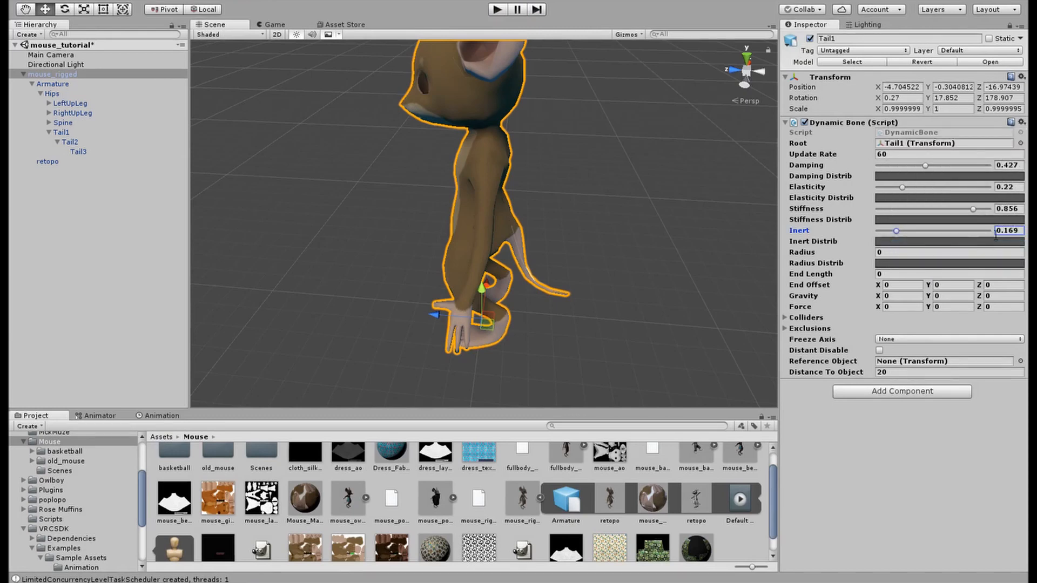
# Enter play mode again and move mouse_rigged slightly in the Scene view to check the tail's motion.
pyautogui.click(496, 10)
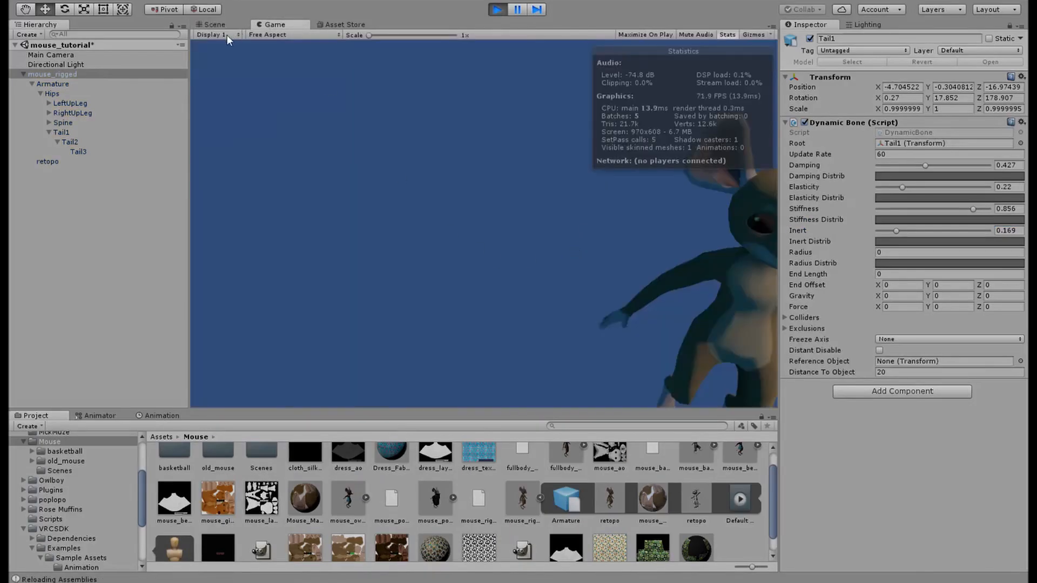
pyautogui.click(214, 25)
pyautogui.moveTo(485, 325)
pyautogui.mouseDown()
pyautogui.moveTo(486, 302)
pyautogui.moveTo(517, 300)
pyautogui.moveTo(504, 309)
pyautogui.moveTo(514, 316)
pyautogui.moveTo(497, 324)
pyautogui.moveTo(496, 310)
pyautogui.moveTo(488, 322)
pyautogui.mouseUp()
pyautogui.scroll(-5, 535, 288)
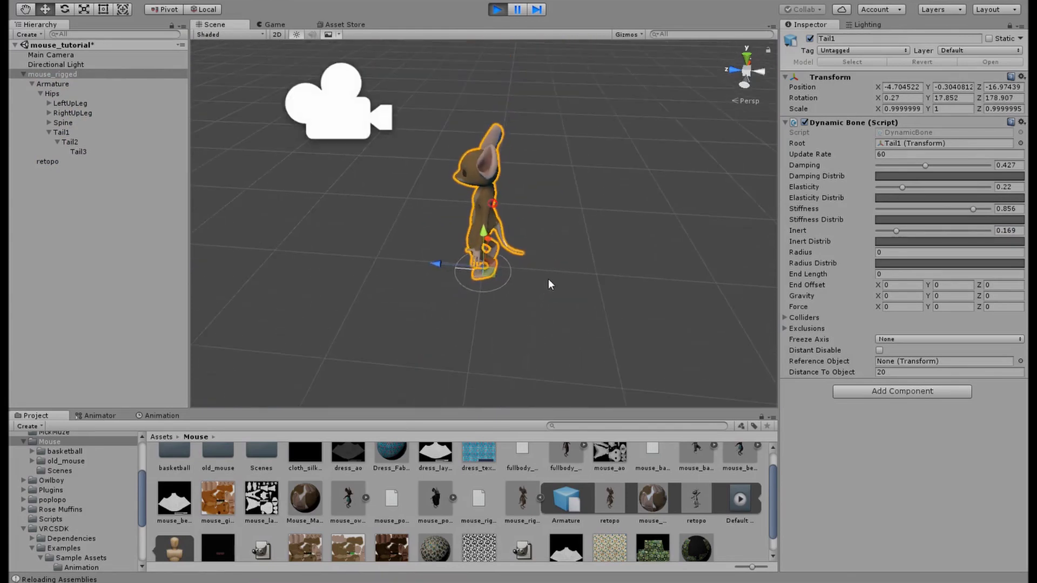
pyautogui.scroll(5, 548, 280)
pyautogui.scroll(-3, 541, 286)
pyautogui.keyDown('alt'); pyautogui.moveTo(400, 287); pyautogui.dragTo(488, 287); pyautogui.keyUp('alt')
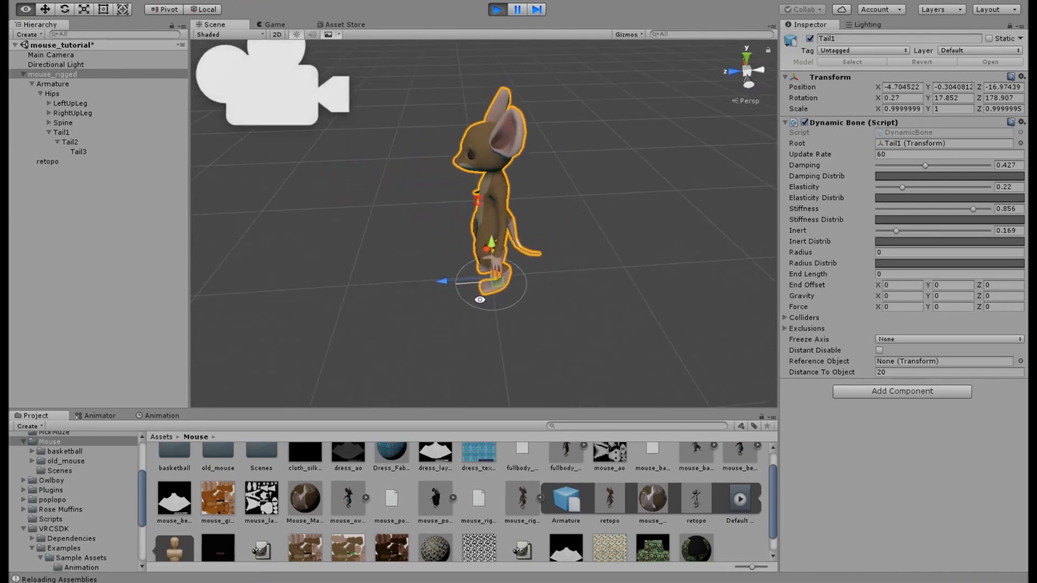
# Unlock the Inspector and select mouse_rigged, viewing the mouse from a front-side angle.
pyautogui.click(131, 240)
pyautogui.rightClick(795, 30)
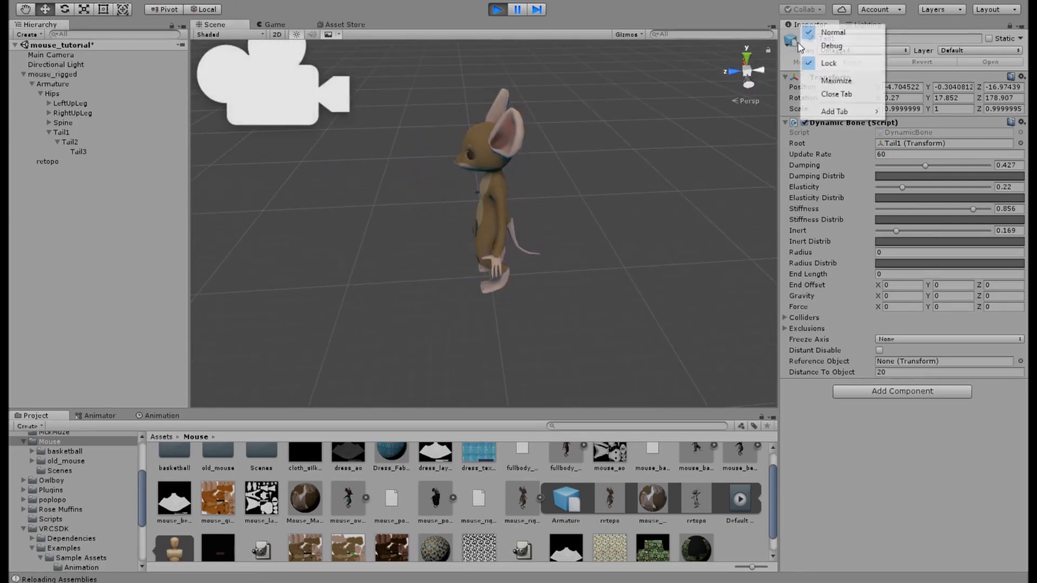
pyautogui.click(828, 63)
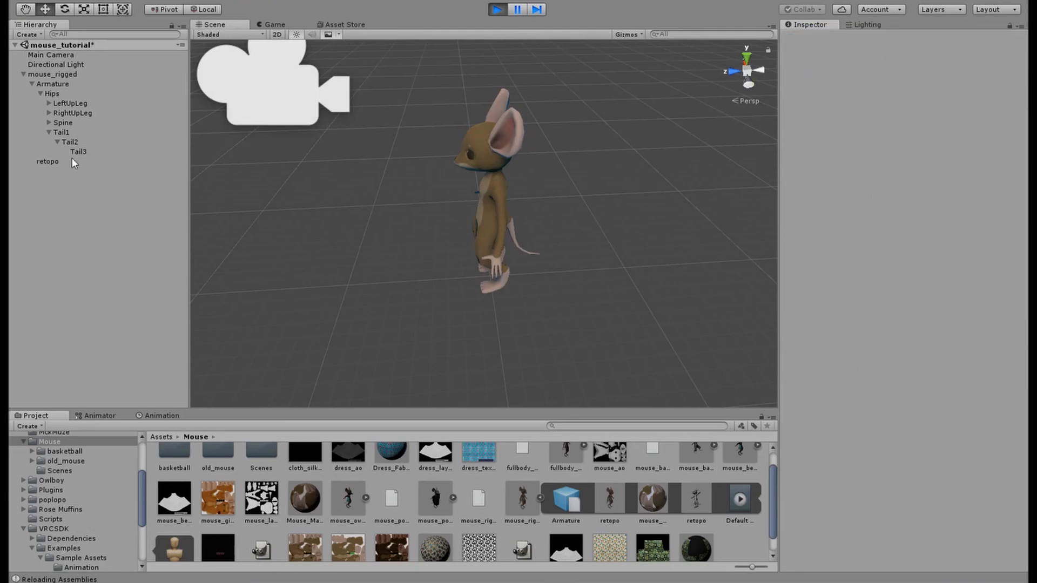
pyautogui.click(81, 75)
pyautogui.scroll(7, 481, 220)
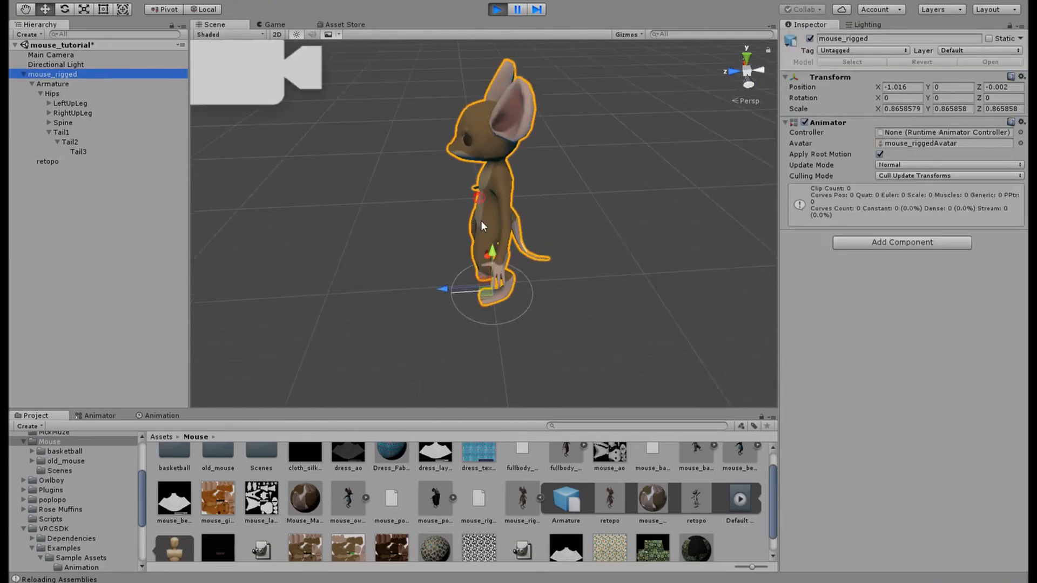
pyautogui.scroll(-4, 481, 221)
pyautogui.keyDown('alt'); pyautogui.moveTo(439, 243); pyautogui.dragTo(518, 238); pyautogui.keyUp('alt')
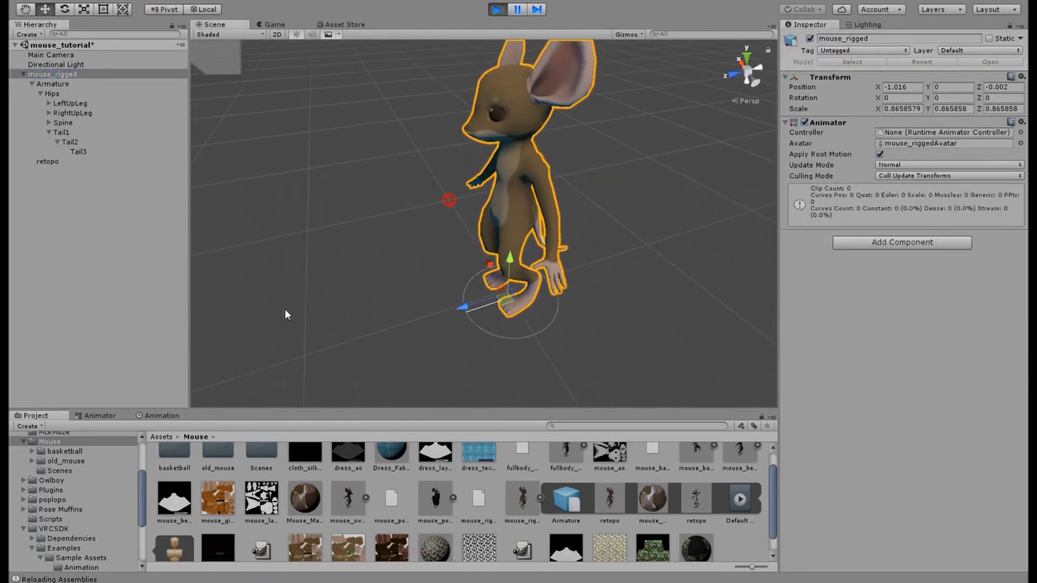
# Enlarge the Project window and open the VRCSDK folder.
pyautogui.click(246, 375)
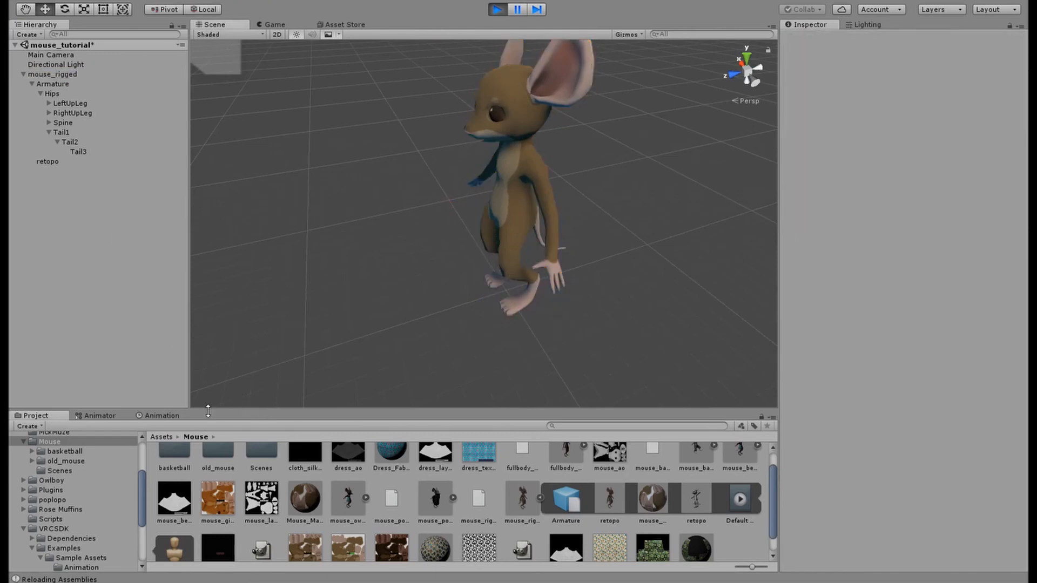
pyautogui.moveTo(207, 411); pyautogui.dragTo(207, 343)
pyautogui.scroll(-2, 122, 443)
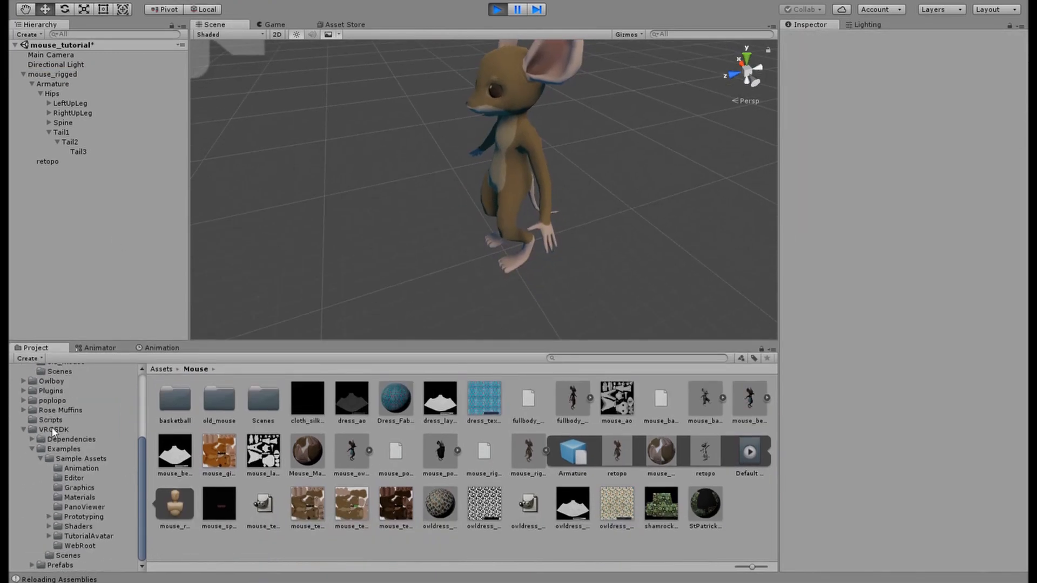
pyautogui.click(53, 430)
pyautogui.scroll(4, 108, 458)
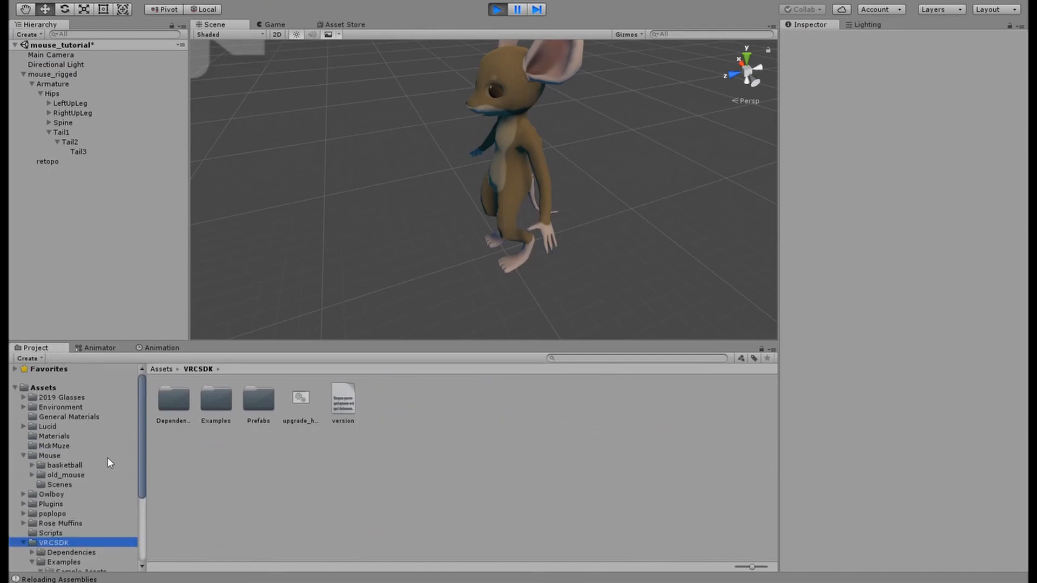
# Assign SimpleAvatarController as the controller of mouse_rigged's Animator component.
pyautogui.click(54, 75)
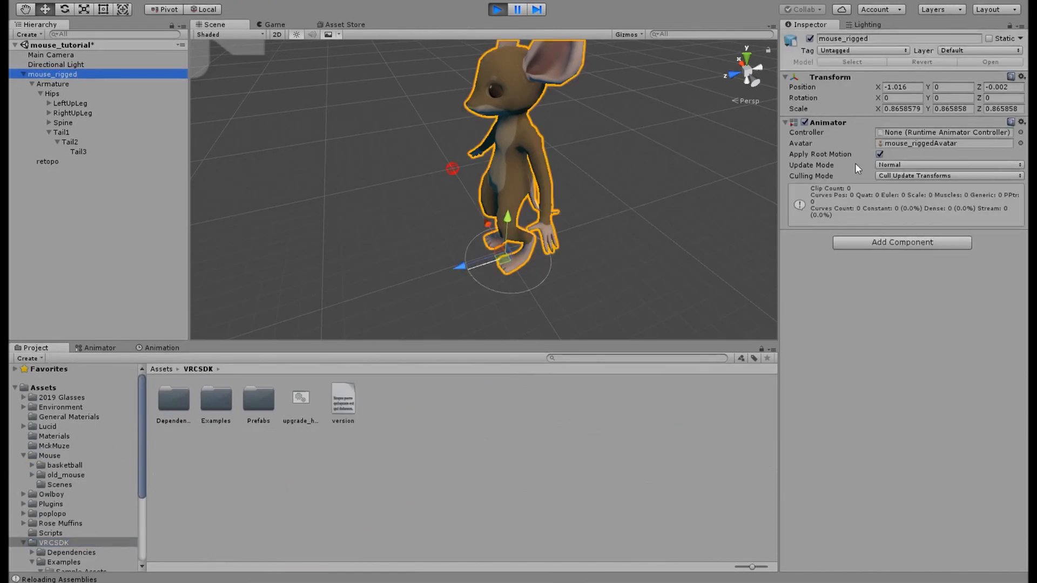
pyautogui.click(1020, 133)
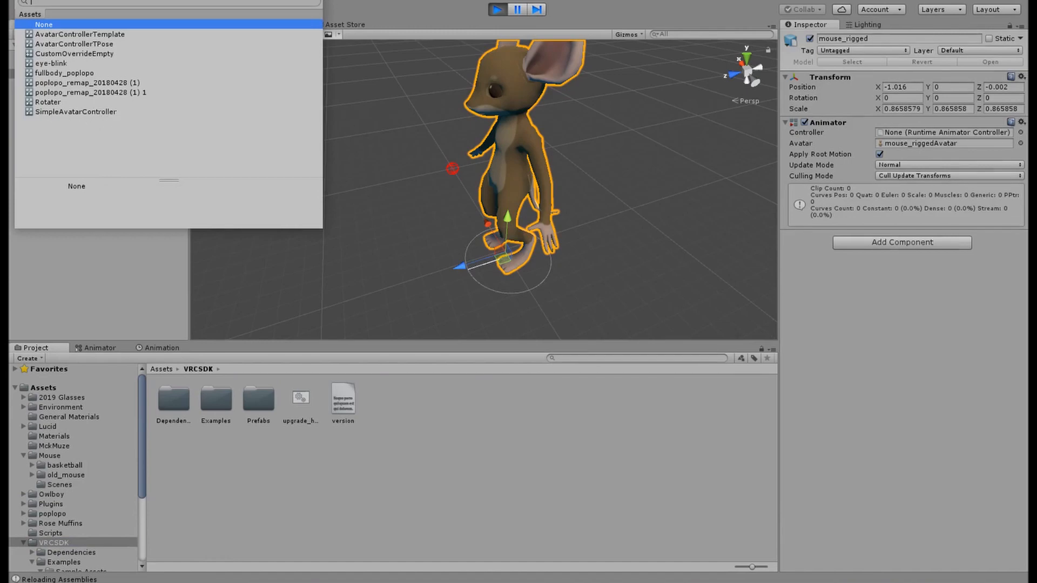
pyautogui.press('Escape')
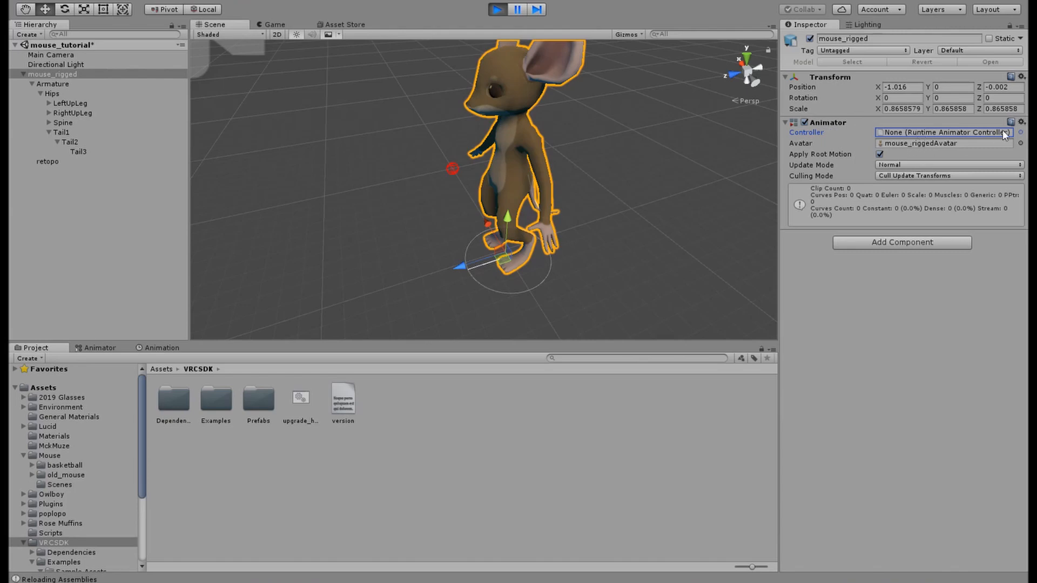
pyautogui.click(1021, 133)
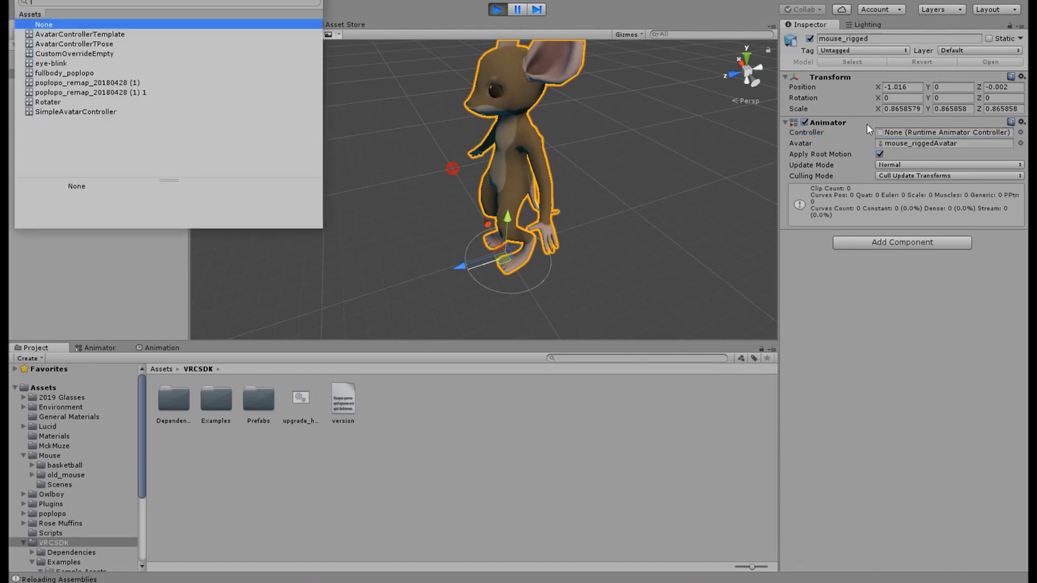
pyautogui.click(111, 111)
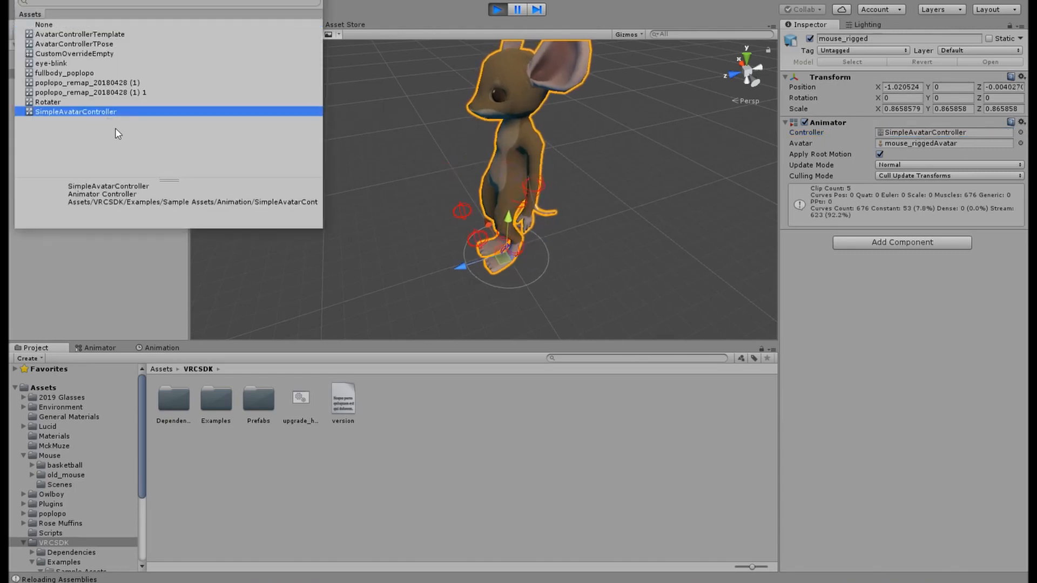
pyautogui.doubleClick(112, 114)
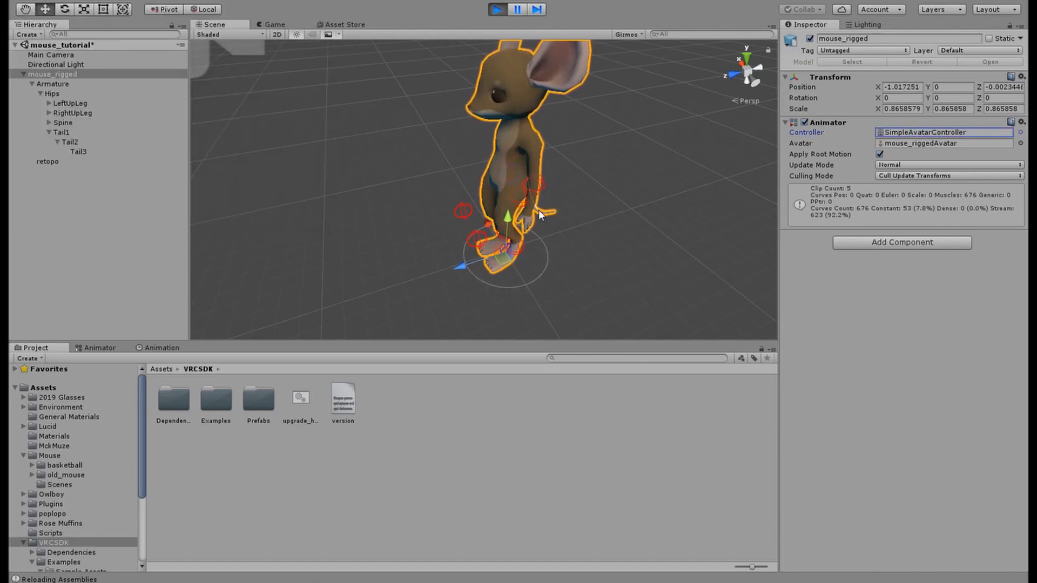
# Deselect mouse_rigged and display the SimpleAvatarController state graph below the Scene view, keeping the whole mouse visible.
pyautogui.scroll(-2, 537, 210)
pyautogui.moveTo(524, 241)
pyautogui.keyDown('alt'); pyautogui.mouseDown()
pyautogui.moveTo(554, 192)
pyautogui.moveTo(629, 220)
pyautogui.moveTo(539, 241)
pyautogui.mouseUp(); pyautogui.keyUp('alt')
pyautogui.scroll(3, 543, 241)
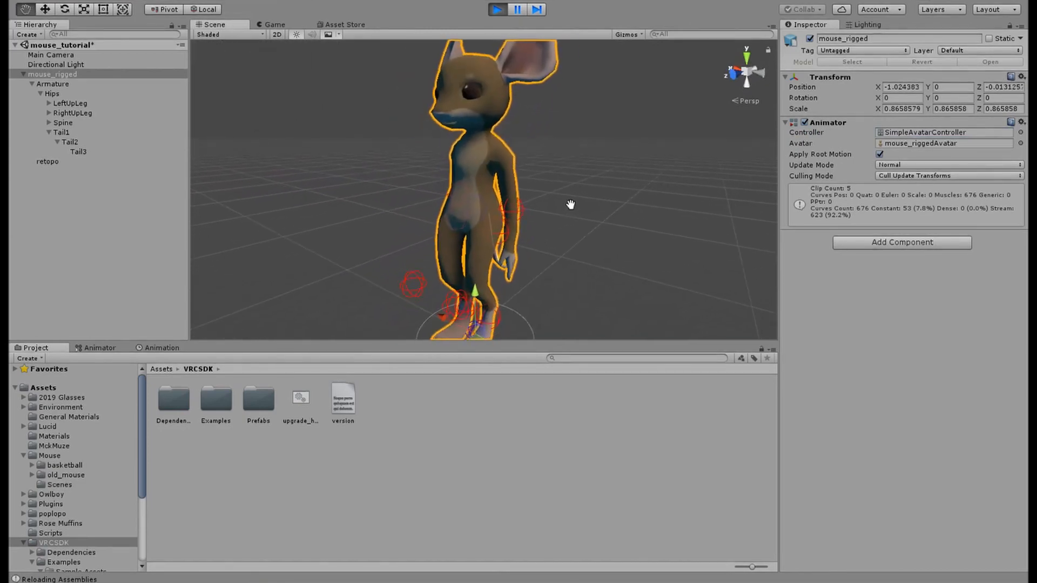
pyautogui.moveTo(499, 340); pyautogui.dragTo(475, 409)
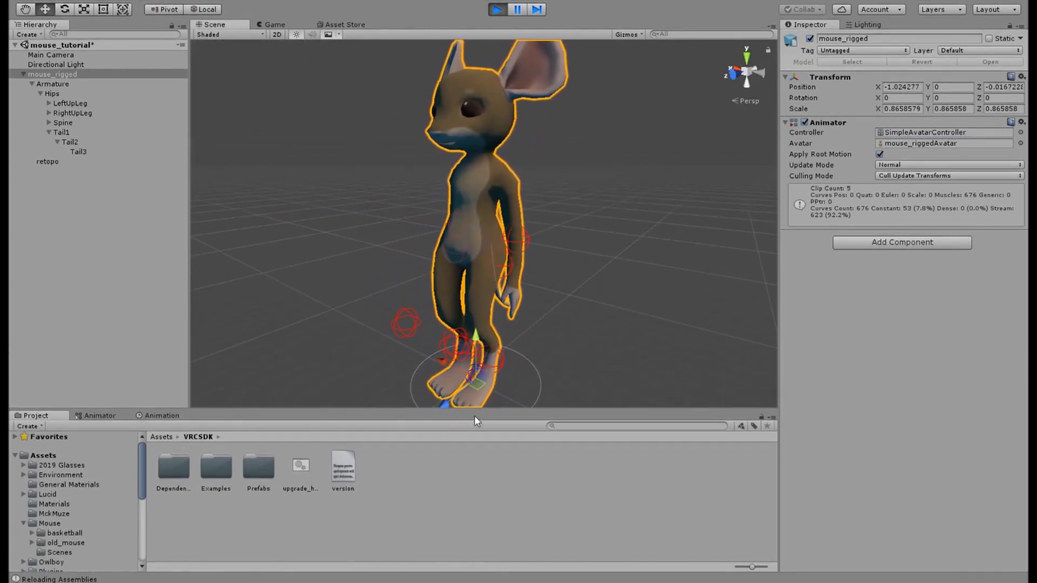
pyautogui.click(103, 275)
pyautogui.click(98, 415)
pyautogui.moveTo(266, 409); pyautogui.dragTo(266, 338)
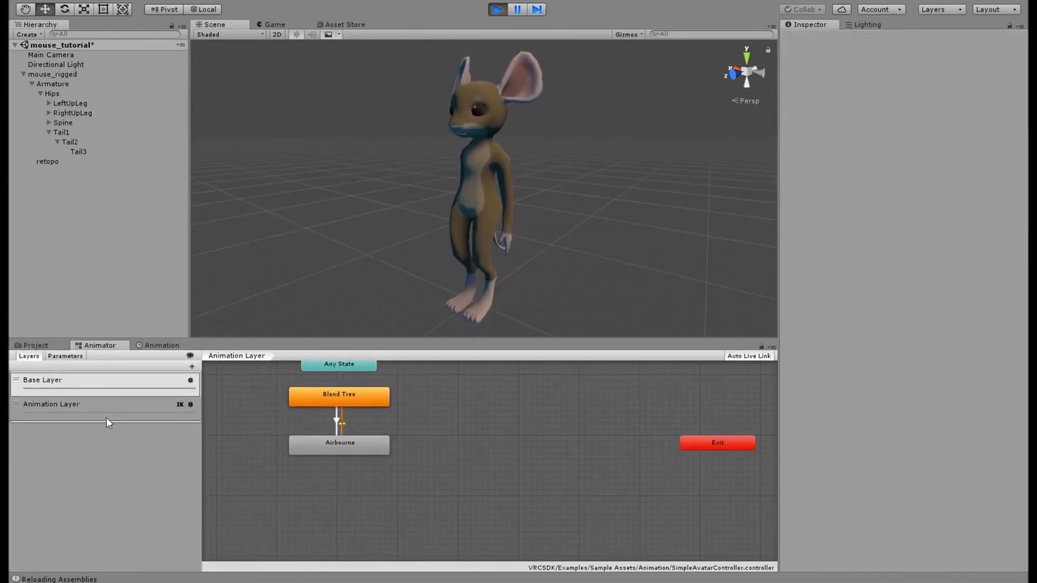
# Open the Blend Tree state's motion in the Animation Layer and move its blend point to the central Idle-Sample position.
pyautogui.click(356, 401)
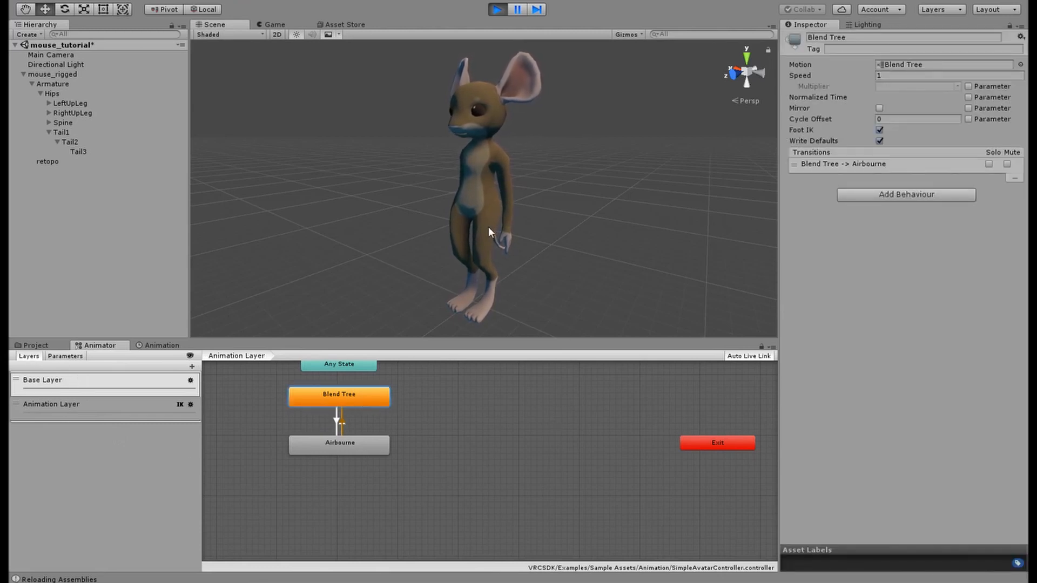
pyautogui.doubleClick(895, 64)
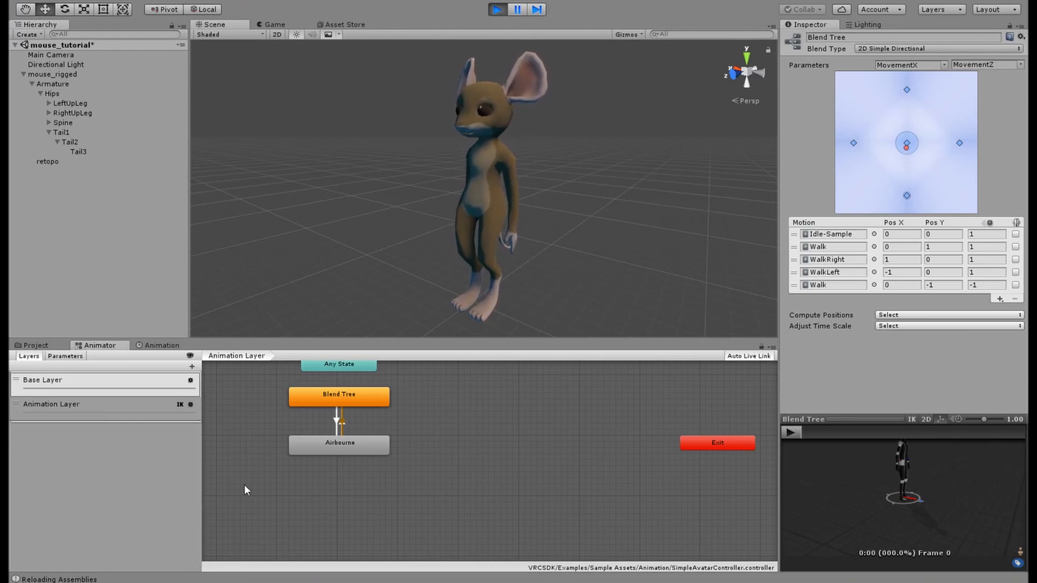
pyautogui.click(114, 407)
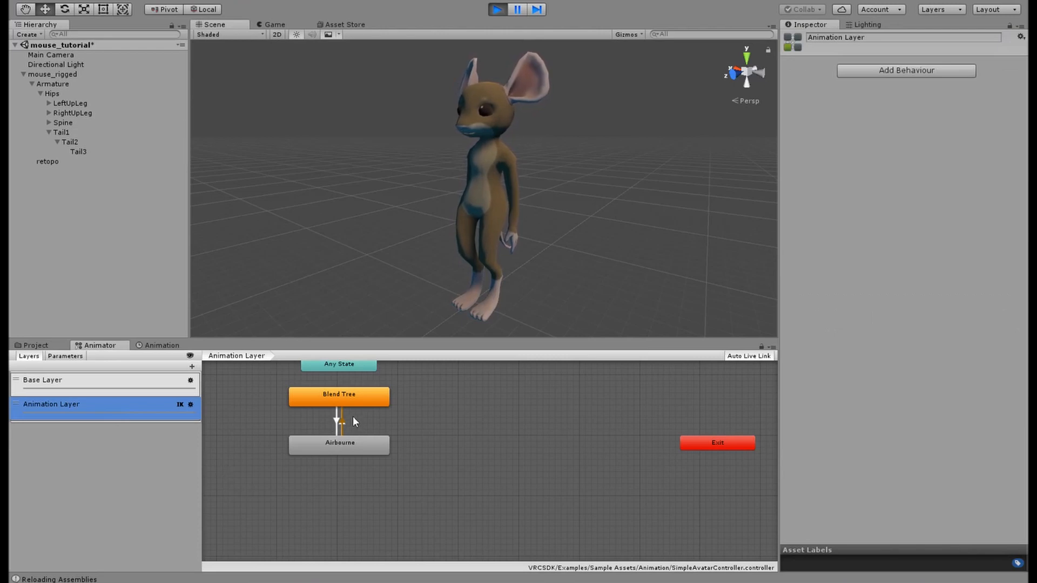
pyautogui.click(370, 398)
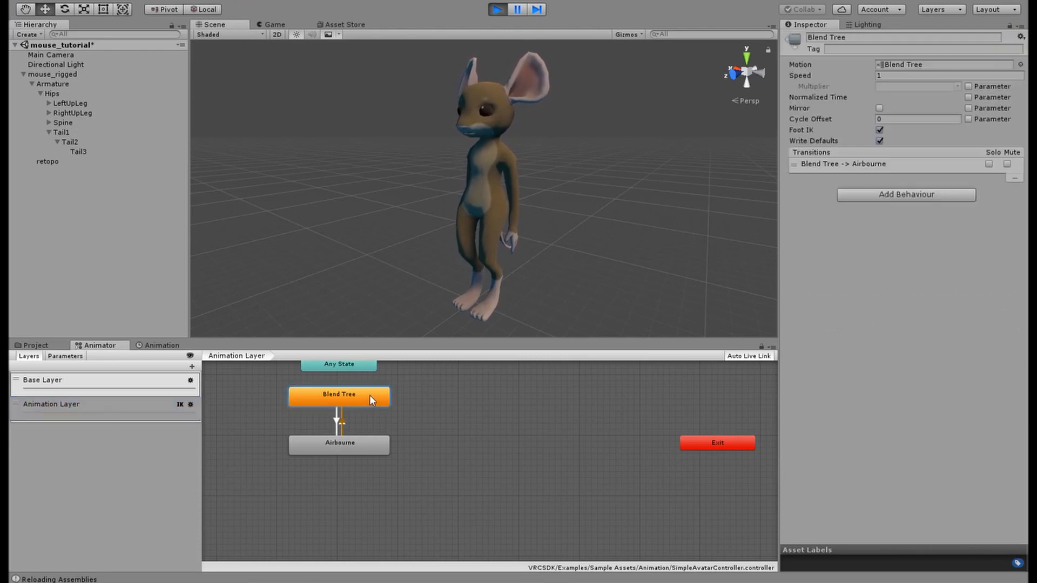
pyautogui.doubleClick(915, 64)
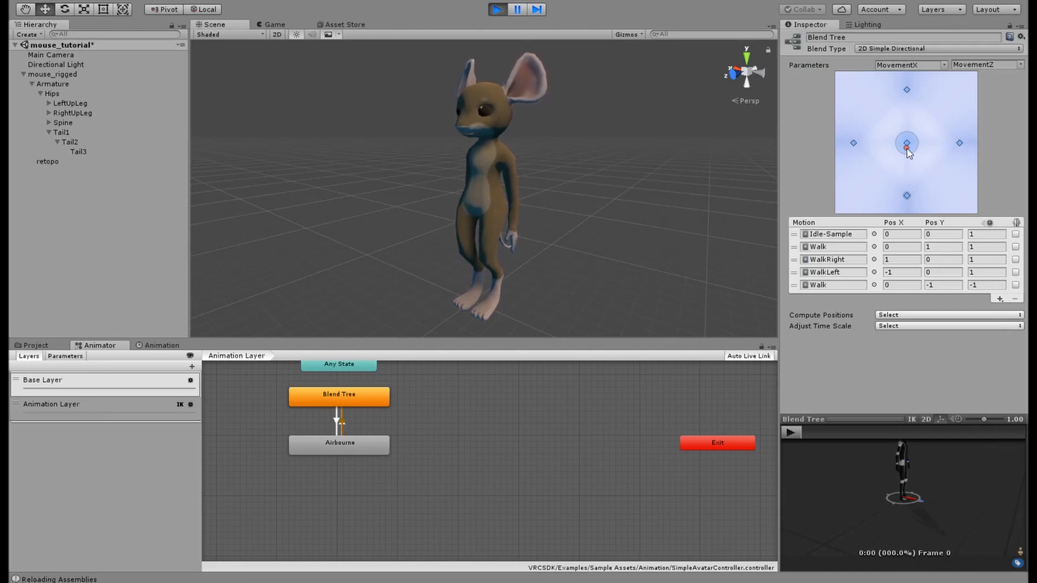
pyautogui.moveTo(909, 152)
pyautogui.mouseDown()
pyautogui.moveTo(909, 104)
pyautogui.moveTo(942, 164)
pyautogui.moveTo(908, 181)
pyautogui.moveTo(859, 146)
pyautogui.moveTo(951, 144)
pyautogui.moveTo(854, 139)
pyautogui.moveTo(956, 153)
pyautogui.moveTo(907, 146)
pyautogui.moveTo(866, 156)
pyautogui.moveTo(910, 88)
pyautogui.moveTo(954, 137)
pyautogui.moveTo(954, 172)
pyautogui.moveTo(878, 159)
pyautogui.moveTo(854, 144)
pyautogui.moveTo(943, 133)
pyautogui.moveTo(851, 141)
pyautogui.moveTo(953, 149)
pyautogui.moveTo(853, 146)
pyautogui.moveTo(937, 180)
pyautogui.moveTo(948, 167)
pyautogui.moveTo(907, 143)
pyautogui.moveTo(907, 90)
pyautogui.moveTo(907, 192)
pyautogui.moveTo(907, 143)
pyautogui.mouseUp()
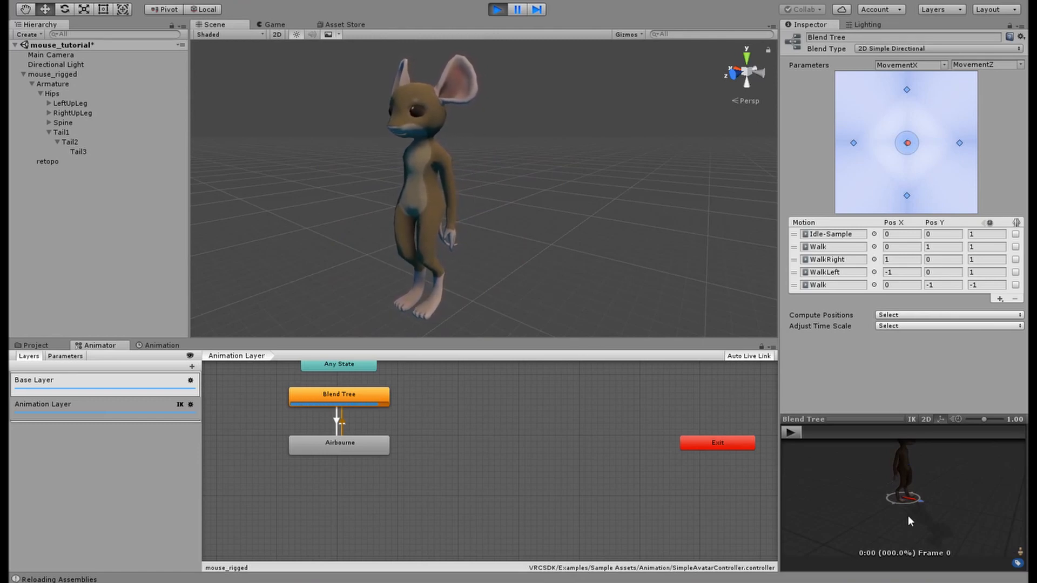
# View the mouse from the side and move the blend point next to the forward Walk motion to make it walk.
pyautogui.scroll(-5, 629, 278)
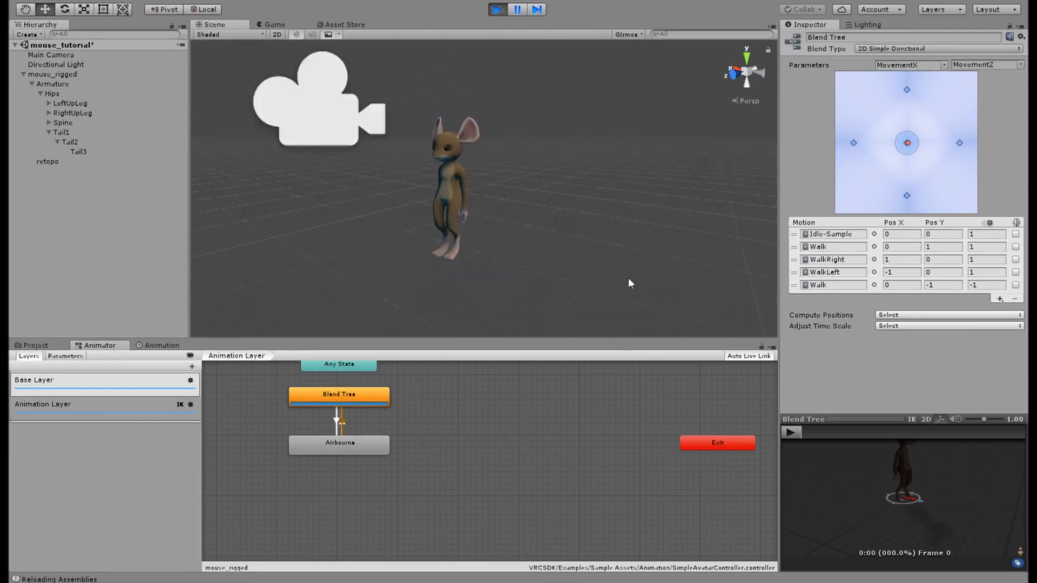
pyautogui.keyDown('alt'); pyautogui.moveTo(627, 277); pyautogui.dragTo(545, 297); pyautogui.keyUp('alt')
pyautogui.moveTo(908, 143); pyautogui.dragTo(915, 92)
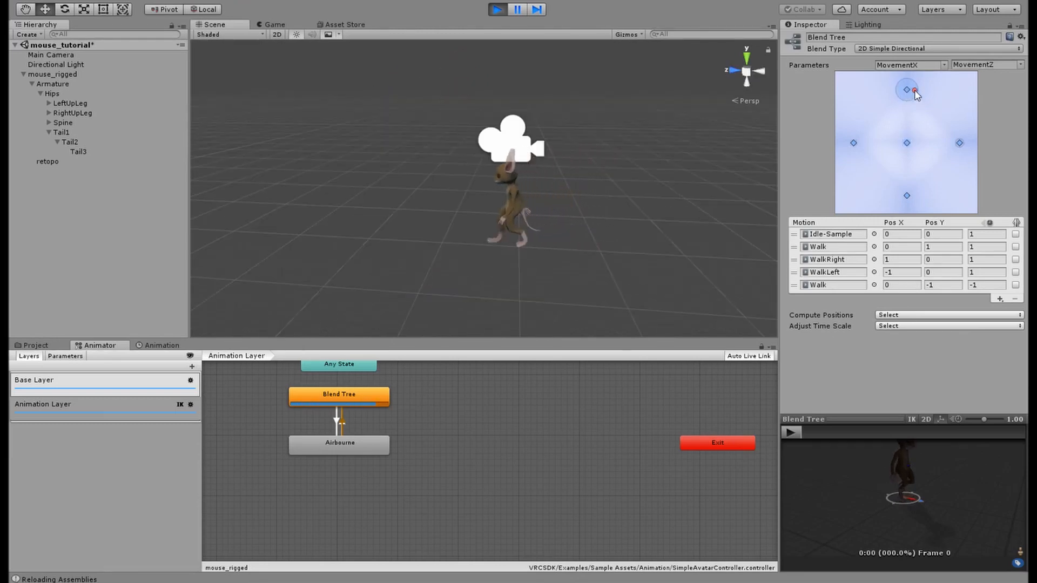
# Follow the walking mouse up close from the side to examine how the tail moves.
pyautogui.scroll(5, 415, 265)
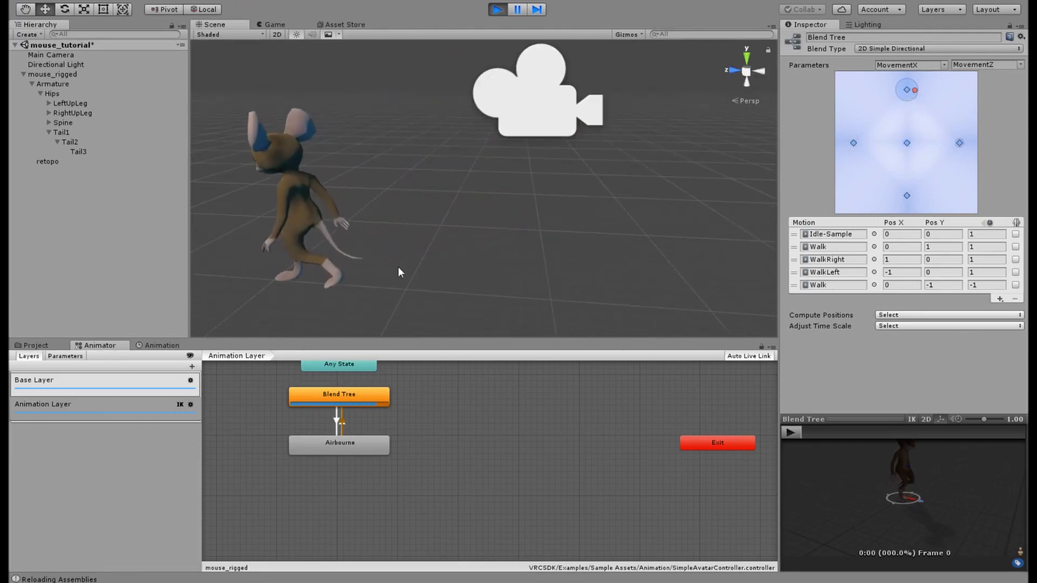
pyautogui.moveTo(397, 267); pyautogui.dragTo(589, 217, button='middle')
pyautogui.scroll(4, 412, 175)
pyautogui.moveTo(411, 175); pyautogui.dragTo(672, 270, button='middle')
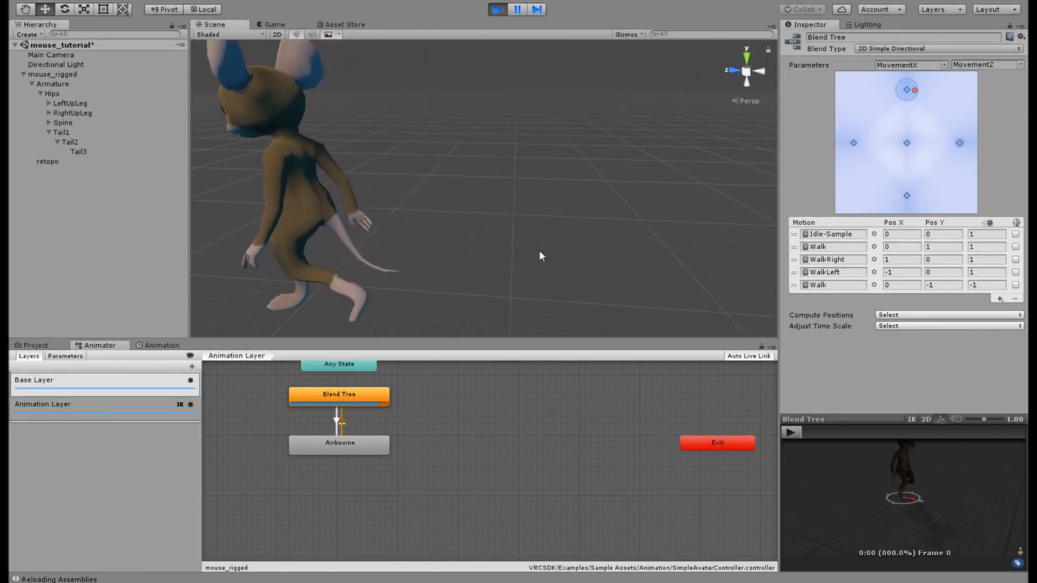
pyautogui.moveTo(494, 240); pyautogui.dragTo(684, 200, button='middle')
pyautogui.moveTo(394, 238); pyautogui.dragTo(676, 231, button='middle')
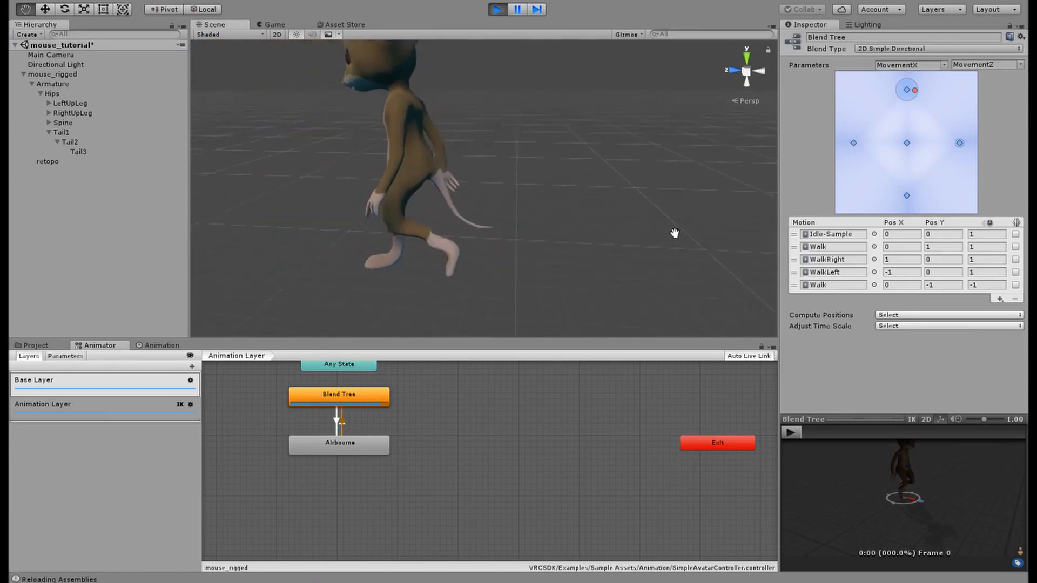
pyautogui.moveTo(405, 242); pyautogui.dragTo(527, 241, button='middle')
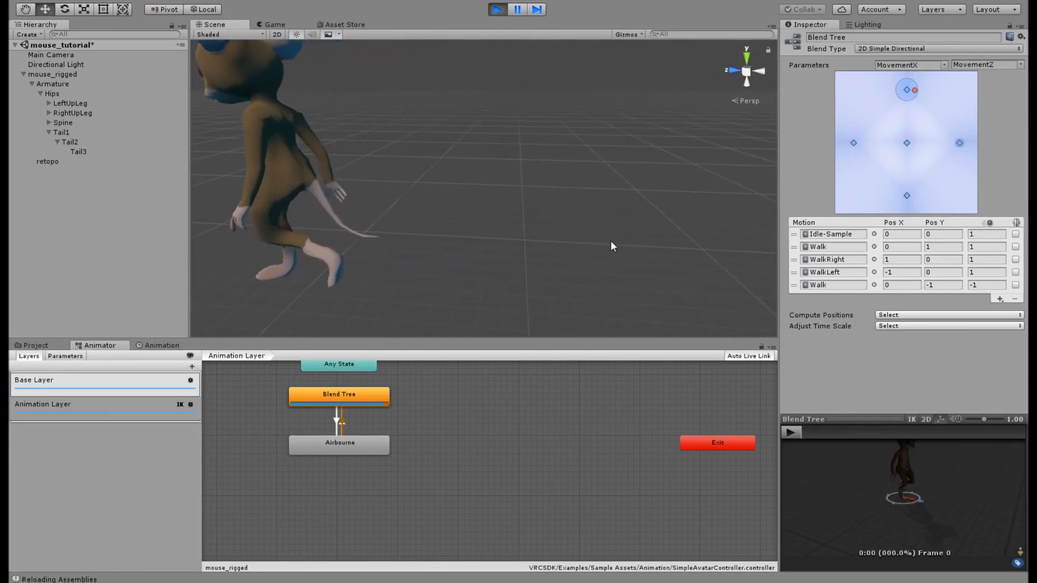
# Exit play mode and select Tail1 to review its Dynamic Bone settings.
pyautogui.click(496, 9)
pyautogui.click(96, 135)
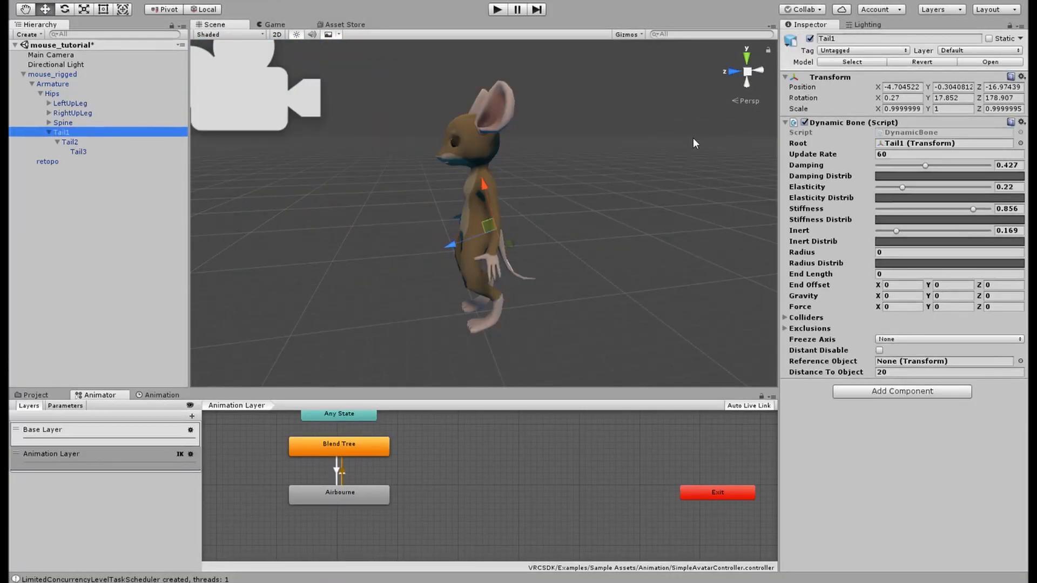
# Enter play mode again, move mouse_rigged slightly to X -1.075 and Z 0.004, and view it deselected from the front.
pyautogui.click(498, 10)
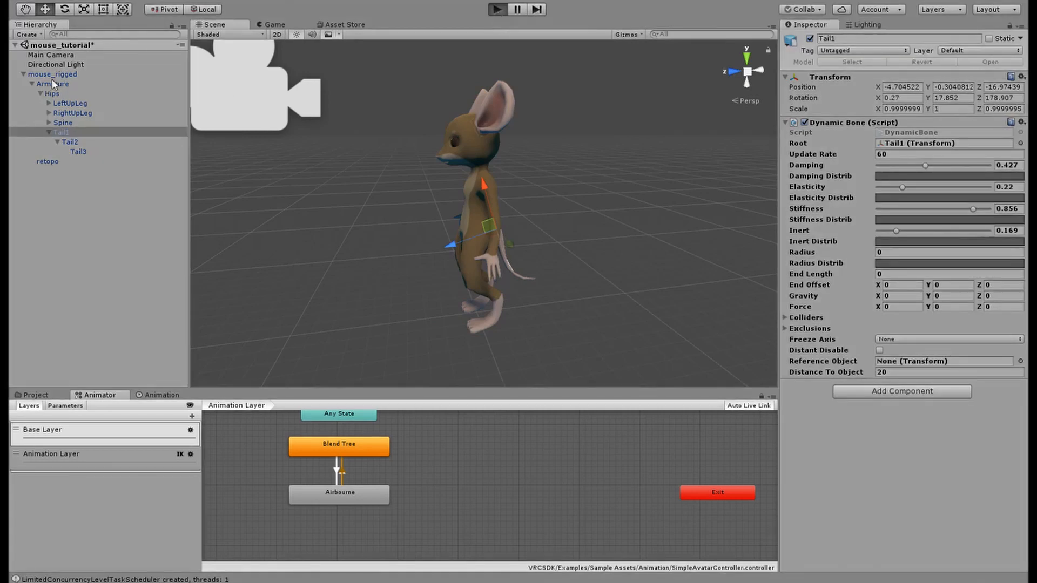
pyautogui.click(67, 74)
pyautogui.click(217, 24)
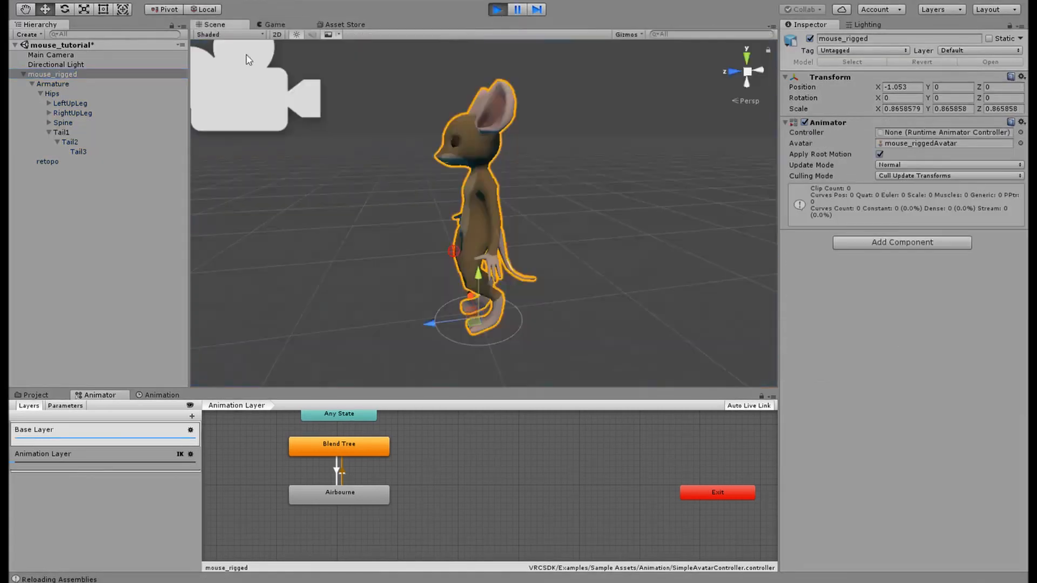
pyautogui.moveTo(495, 332); pyautogui.dragTo(474, 328)
pyautogui.keyDown('alt'); pyautogui.moveTo(382, 204); pyautogui.dragTo(616, 192); pyautogui.keyUp('alt')
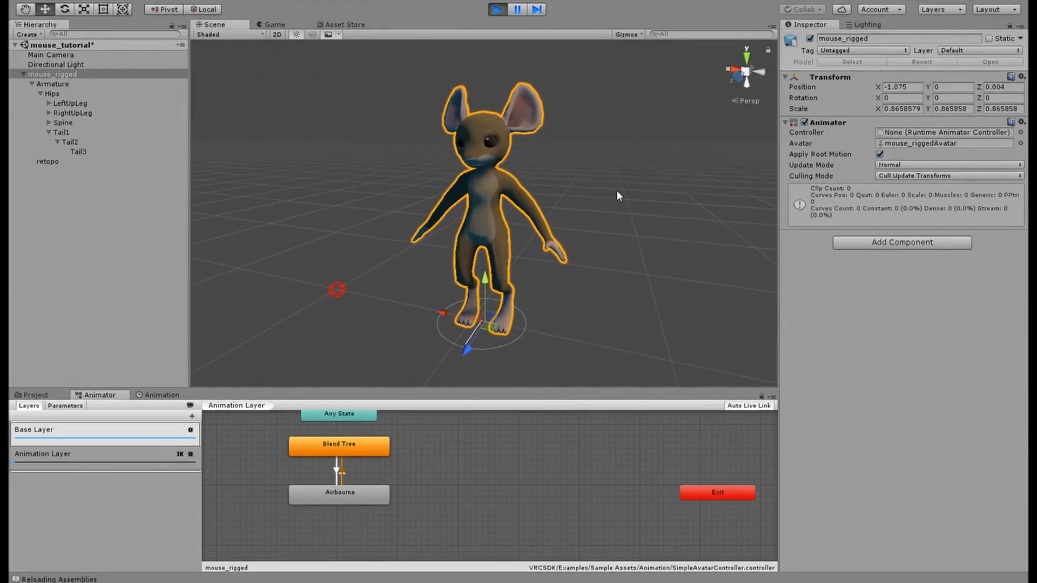
pyautogui.click(620, 195)
pyautogui.moveTo(590, 208); pyautogui.dragTo(581, 229, button='middle')
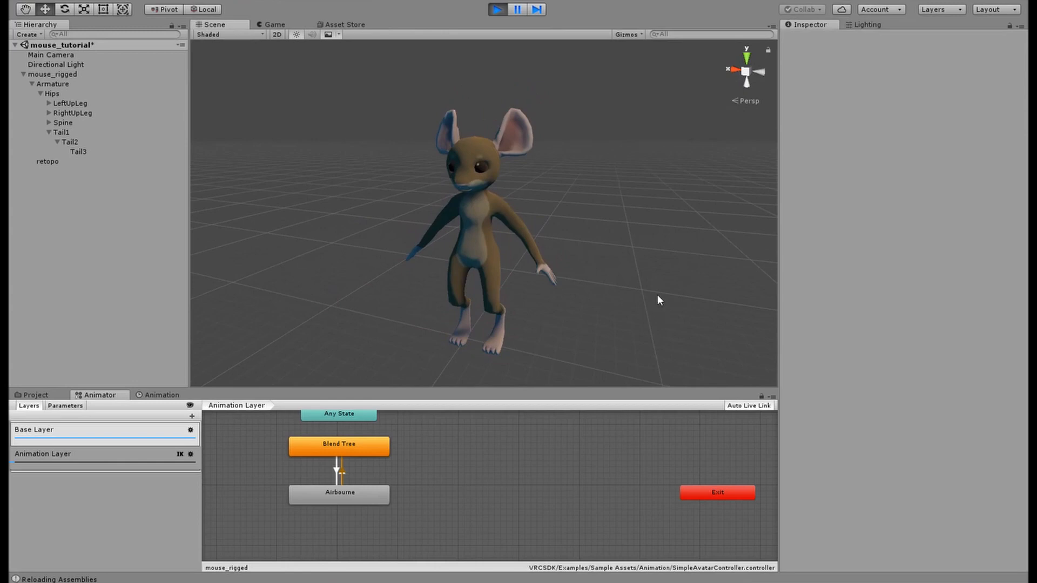